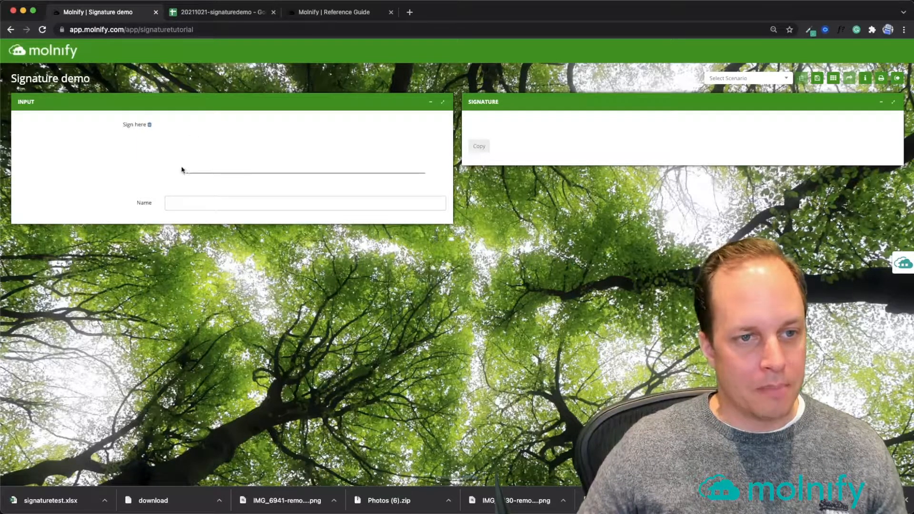
# - Draw a signature in the demo app's Sign here field and enter the signer's name in the Name field
pyautogui.moveTo(189, 166)
pyautogui.mouseDown()
pyautogui.moveTo(220, 126)
pyautogui.moveTo(211, 151)
pyautogui.moveTo(243, 151)
pyautogui.moveTo(259, 121)
pyautogui.mouseUp()
pyautogui.moveTo(256, 158)
pyautogui.mouseDown()
pyautogui.moveTo(267, 123)
pyautogui.moveTo(264, 160)
pyautogui.moveTo(279, 150)
pyautogui.moveTo(260, 164)
pyautogui.moveTo(224, 145)
pyautogui.moveTo(297, 142)
pyautogui.mouseUp()
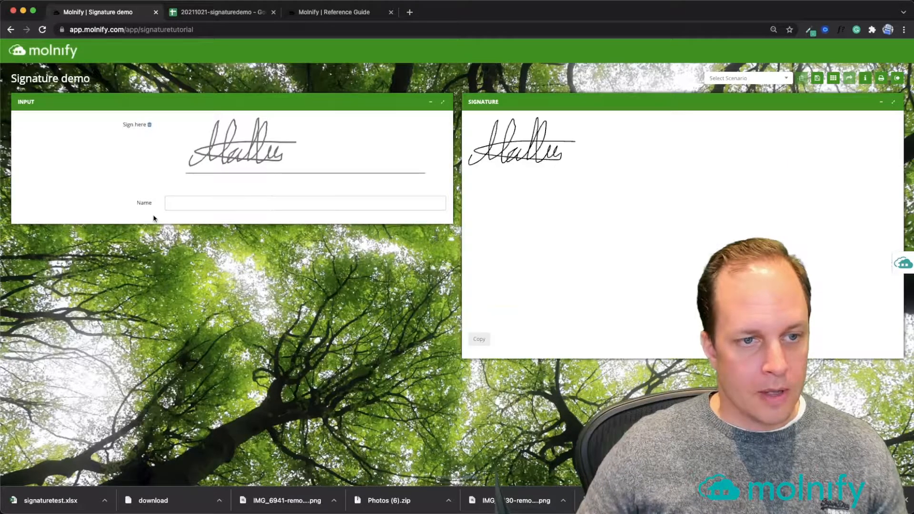
pyautogui.click(190, 203)
pyautogui.write('Mattias')
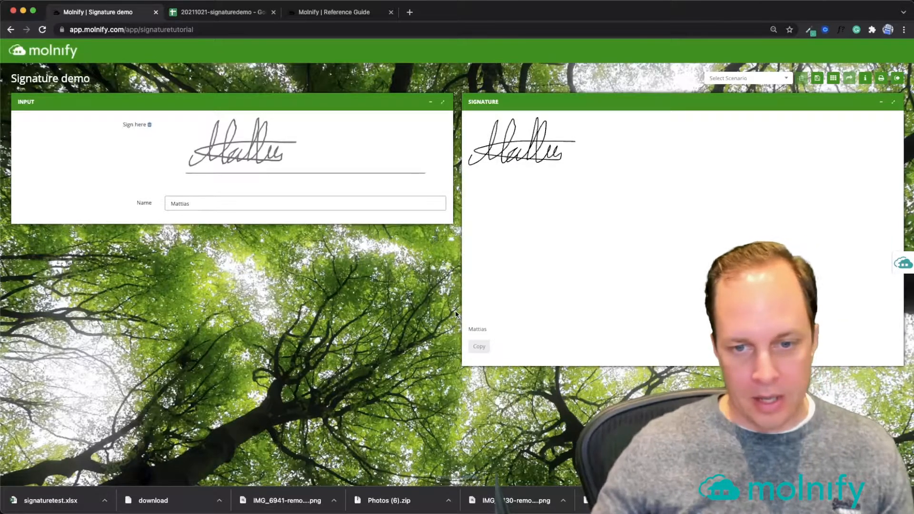
pyautogui.moveTo(476, 329); pyautogui.dragTo(505, 333)
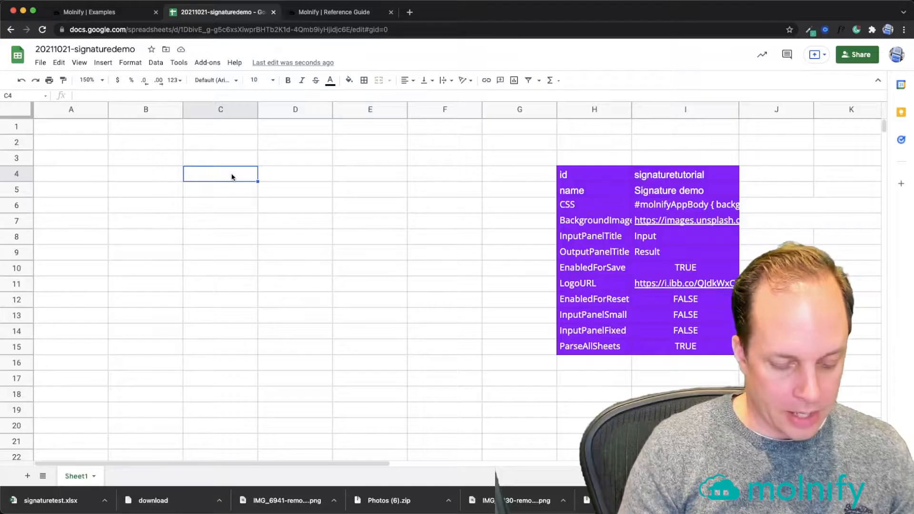
# - Enter the title "Sign here" in cell C4 and fill the value cell D4 with standard green
pyautogui.write('Sign hrere')
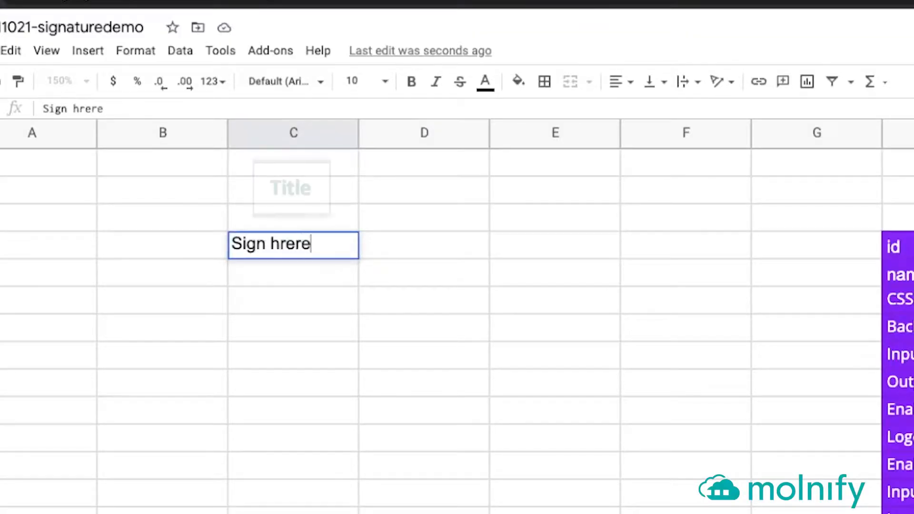
pyautogui.press('BackSpace')
pyautogui.press('BackSpace')
pyautogui.press('BackSpace')
pyautogui.press('BackSpace')
pyautogui.write('ere')
pyautogui.press('Tab')
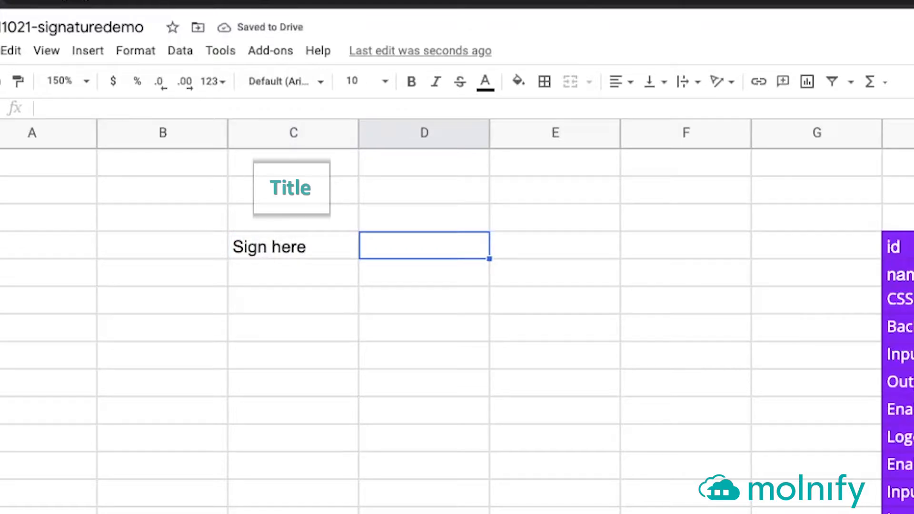
pyautogui.click(517, 83)
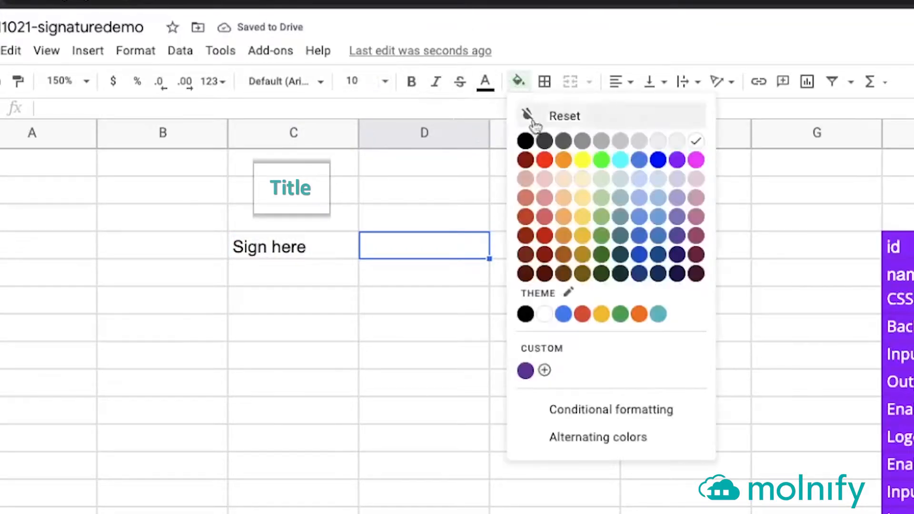
pyautogui.click(600, 160)
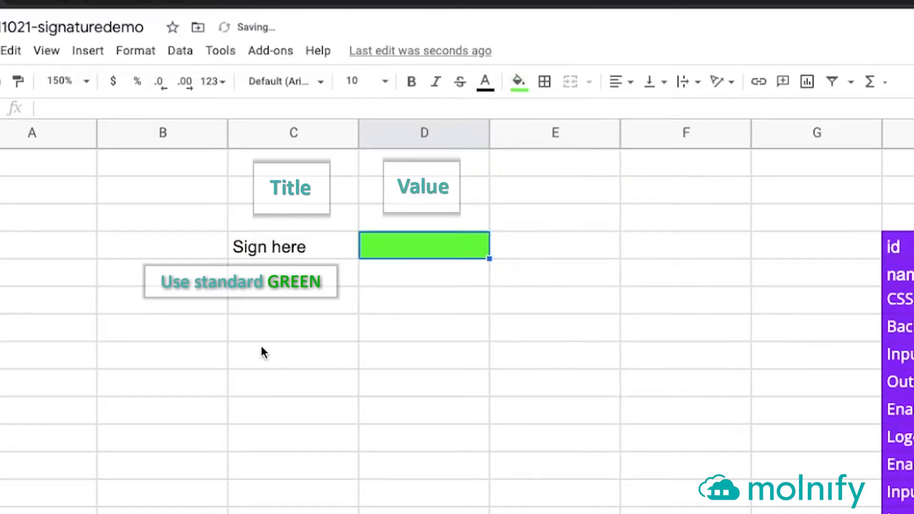
# - Enter the title "Name" in cell C6 and fill the value cell D6 with standard green
pyautogui.click(267, 299)
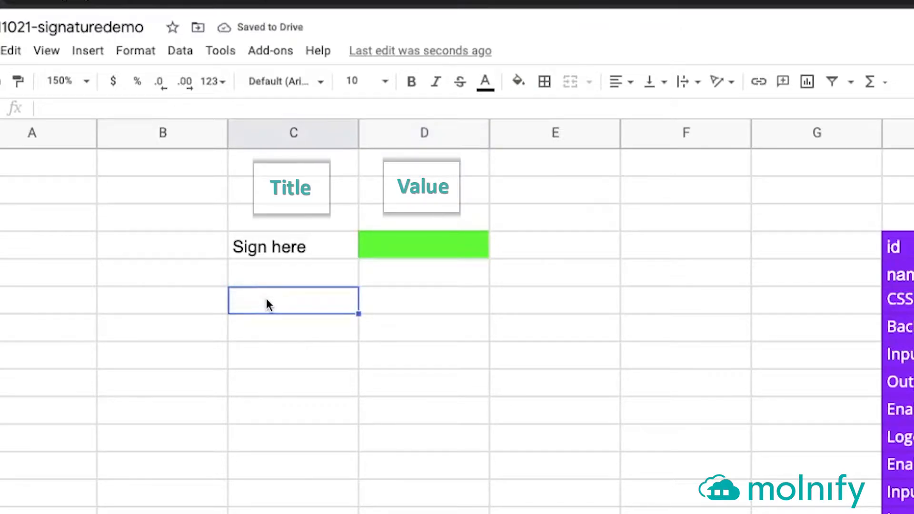
pyautogui.write('Name')
pyautogui.press('Tab')
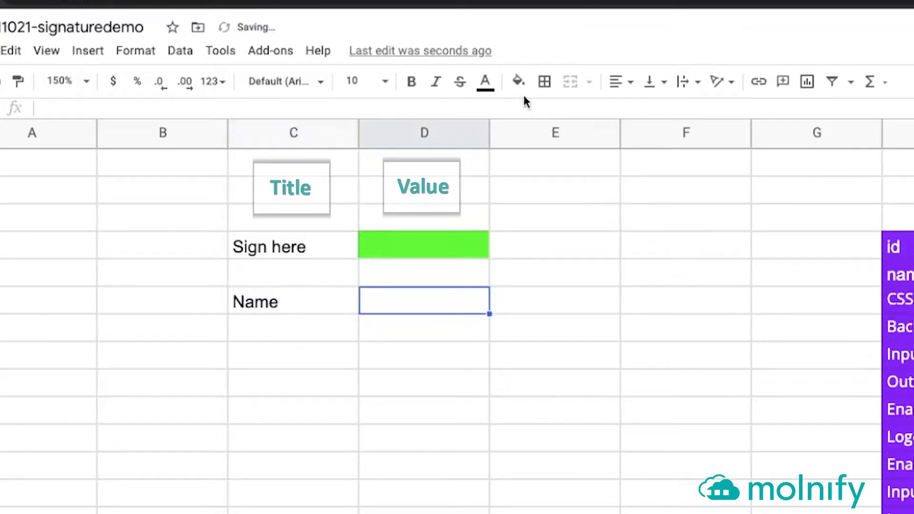
pyautogui.click(519, 82)
pyautogui.click(600, 159)
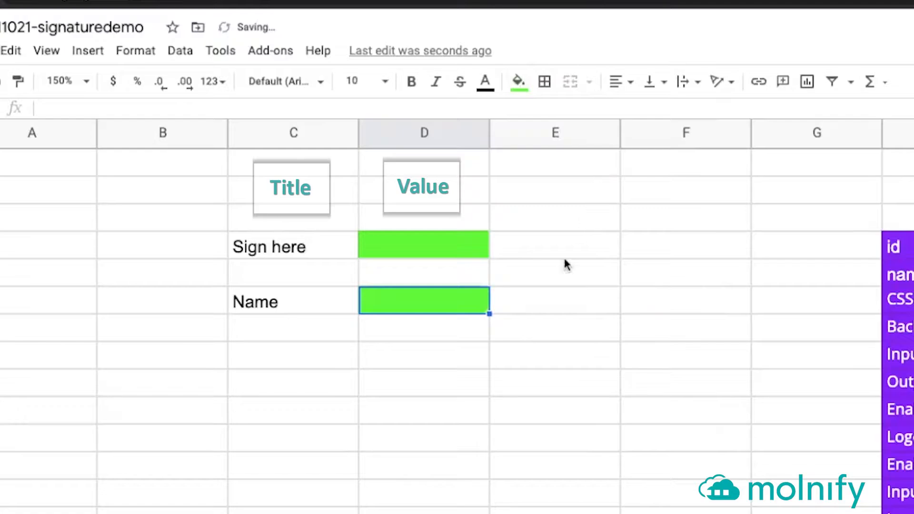
# - Enter "signature" in cell E4 as the UI type of the Sign here input
pyautogui.click(547, 308)
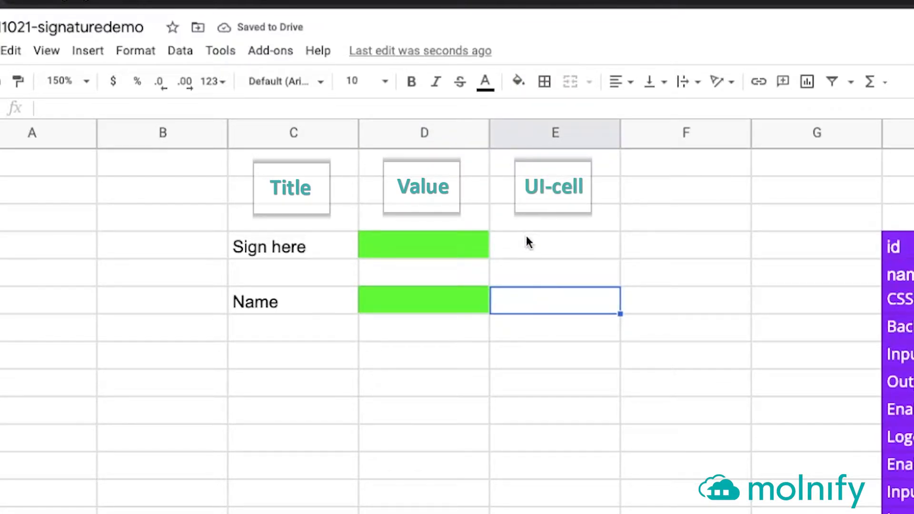
pyautogui.click(519, 245)
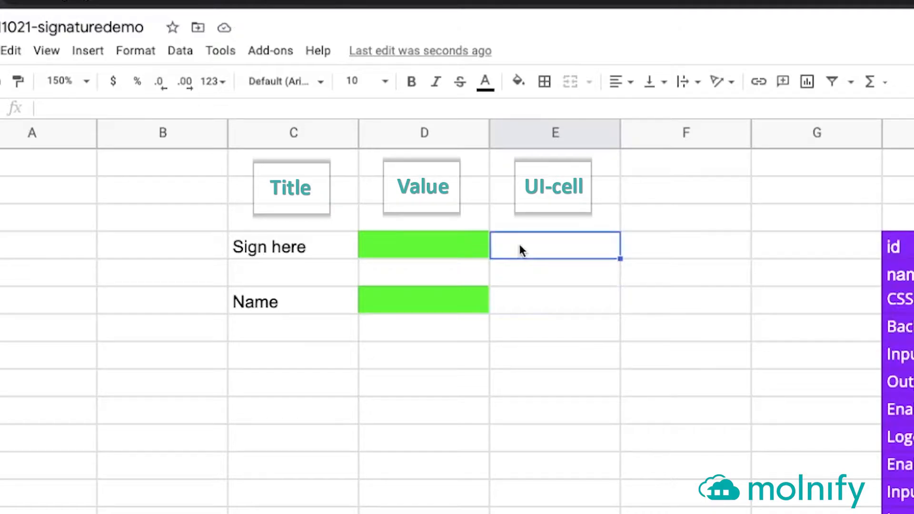
pyautogui.write('signatur')
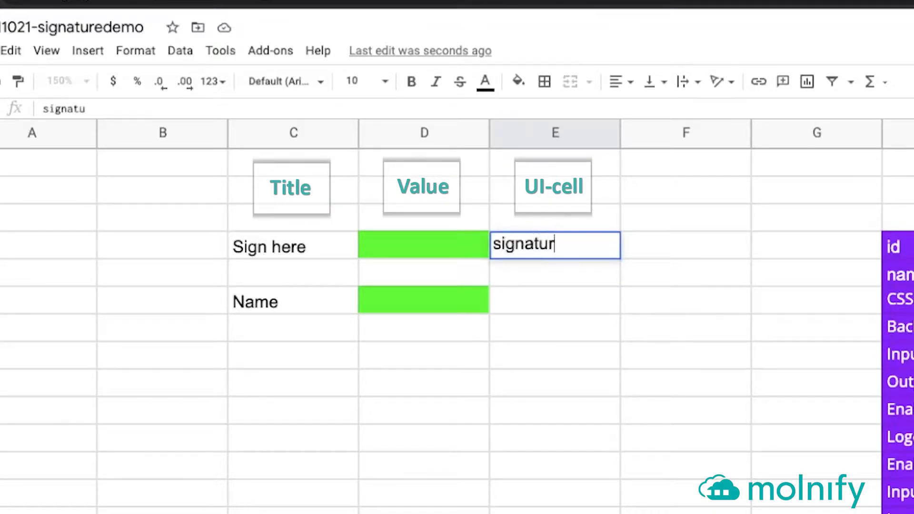
pyautogui.write('e')
pyautogui.press('Return')
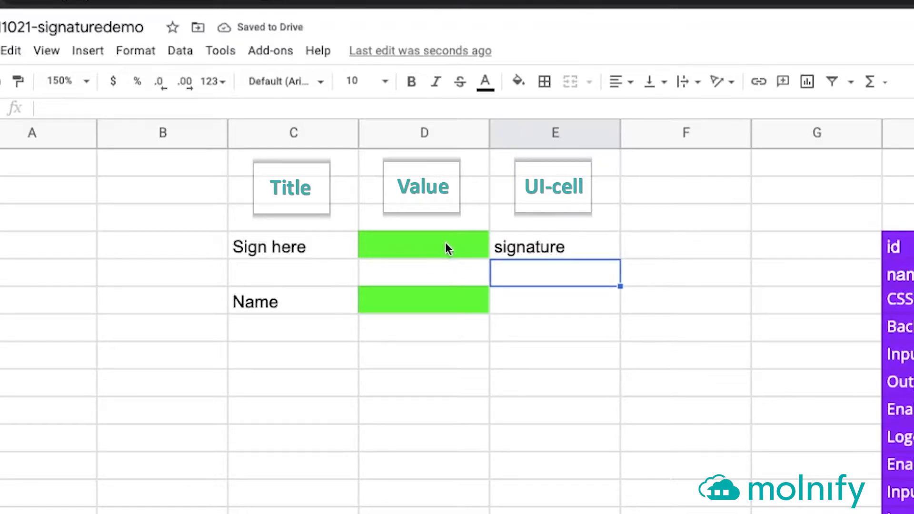
# - Enter the title "Signature" in cell C8 and the formula =D4 in cell D8
pyautogui.click(284, 365)
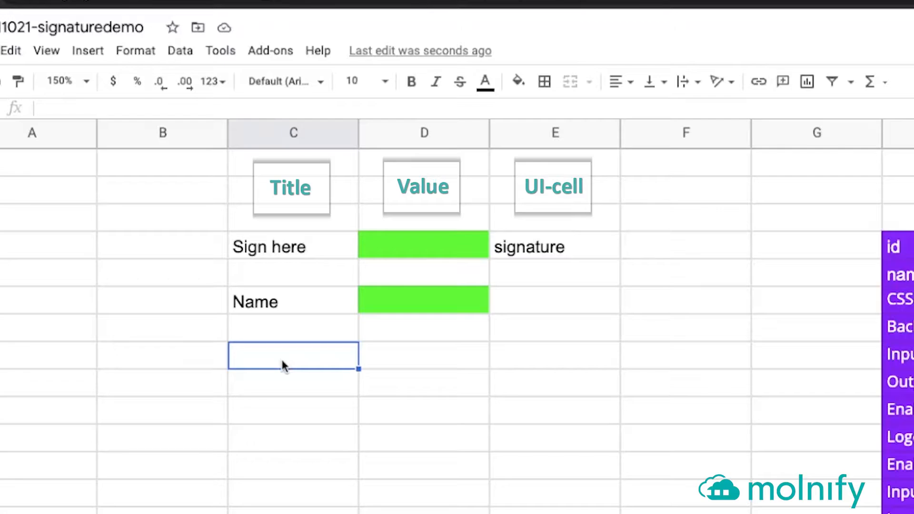
pyautogui.write('Signature')
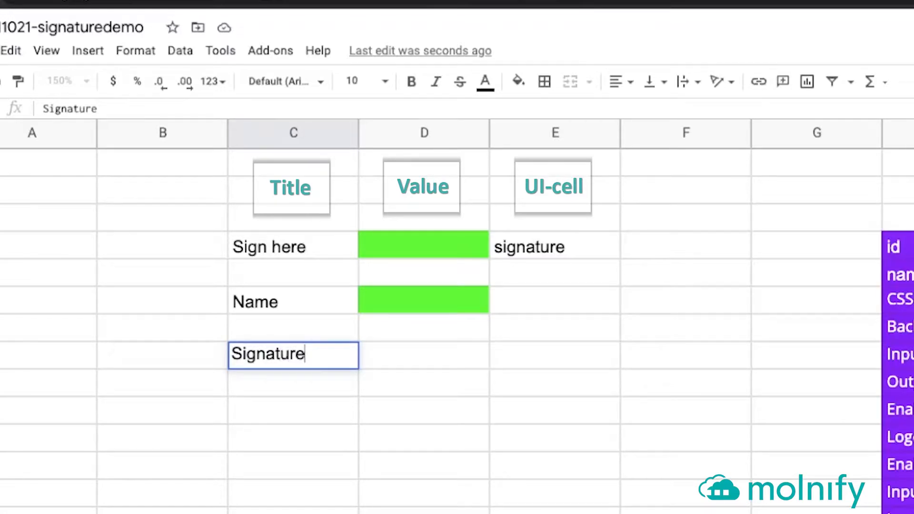
pyautogui.press('Tab')
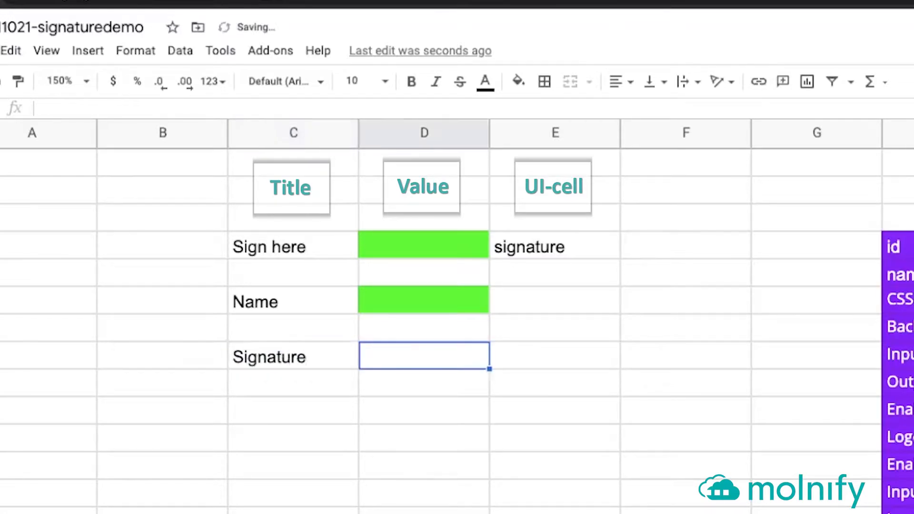
pyautogui.write('=')
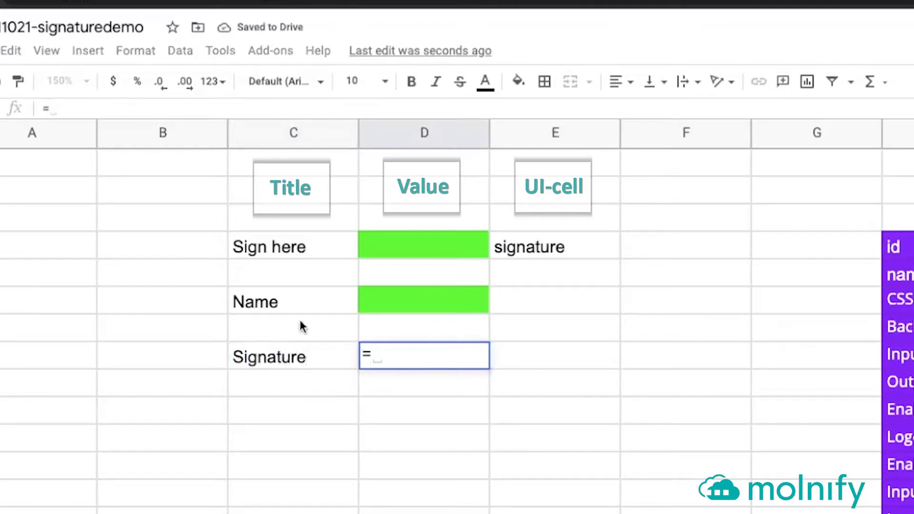
pyautogui.click(407, 242)
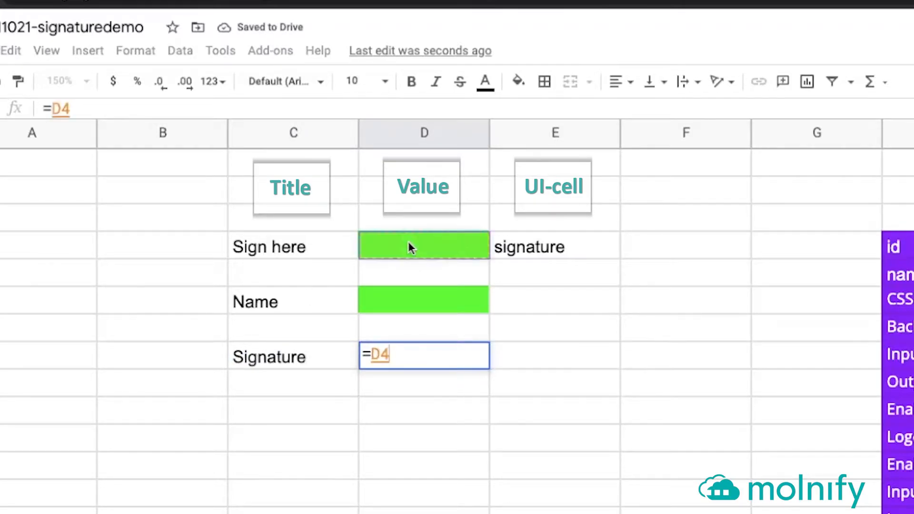
pyautogui.press('Return')
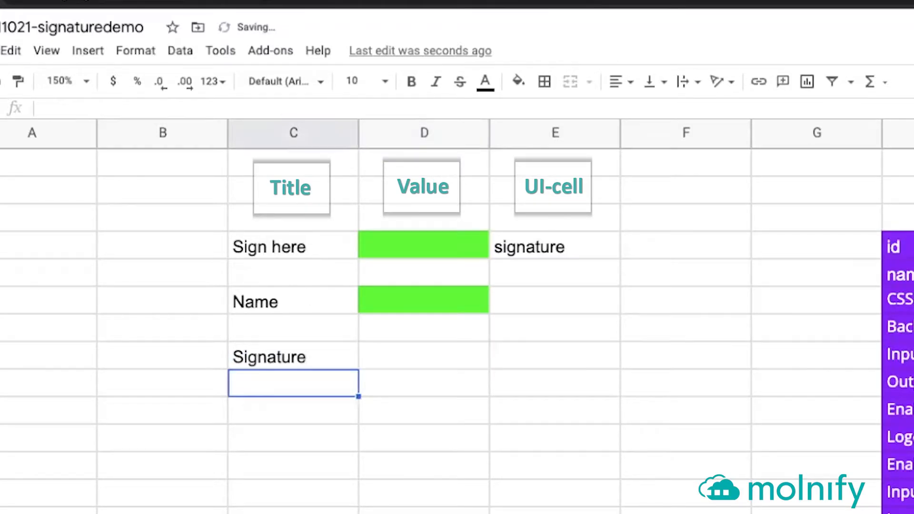
# - Fill the Signature value cell D8 with standard red and enter "html" in cell E8 as its UI type
pyautogui.click(436, 359)
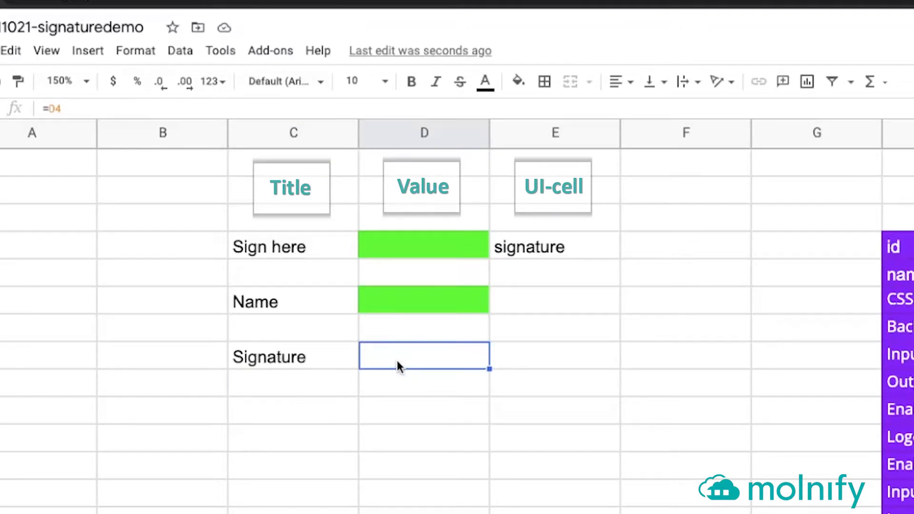
pyautogui.click(518, 82)
pyautogui.click(543, 159)
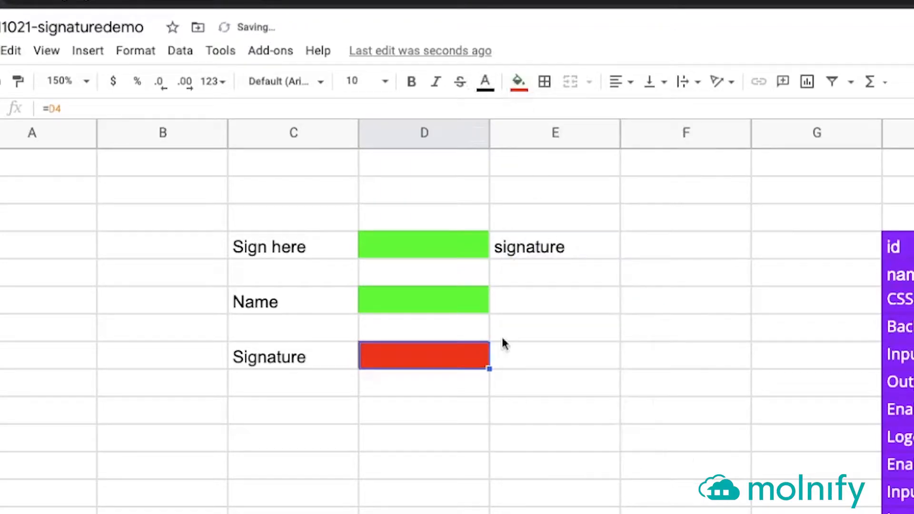
pyautogui.click(516, 360)
pyautogui.write('html')
pyautogui.press('Return')
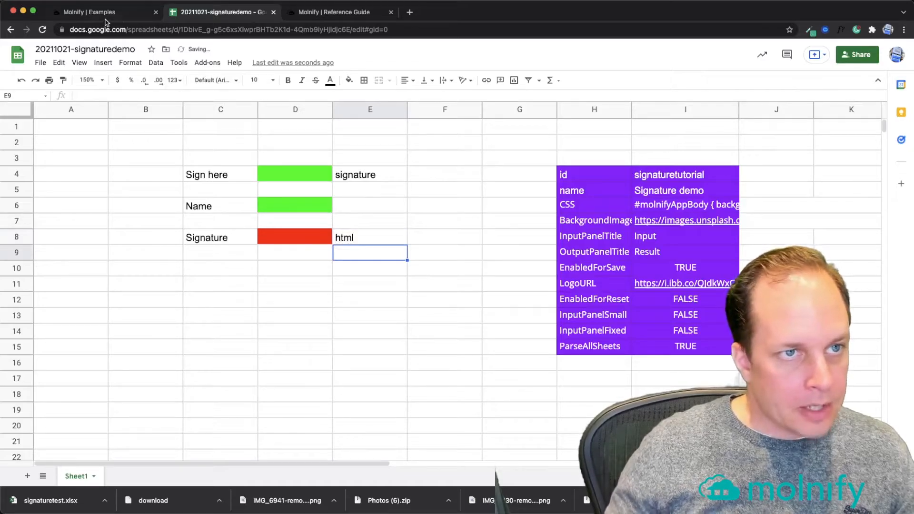
# - Copy the spreadsheet's URL, then switch to Molnify and open the Create App page
pyautogui.click(432, 30)
pyautogui.press('super+c')
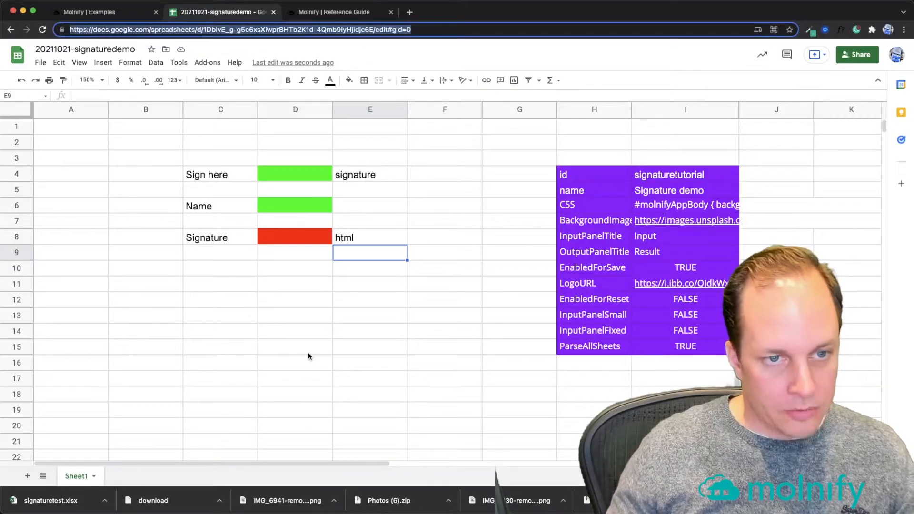
pyautogui.click(308, 353)
pyautogui.click(106, 15)
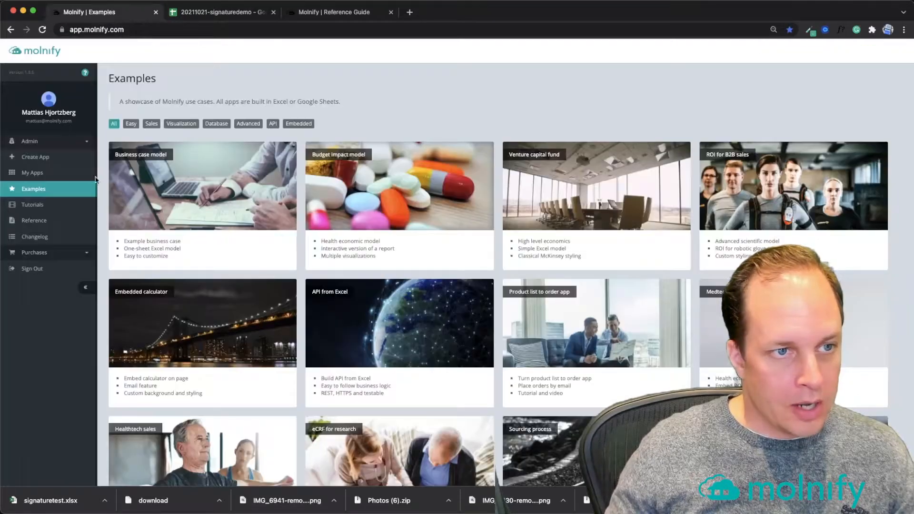
pyautogui.click(19, 158)
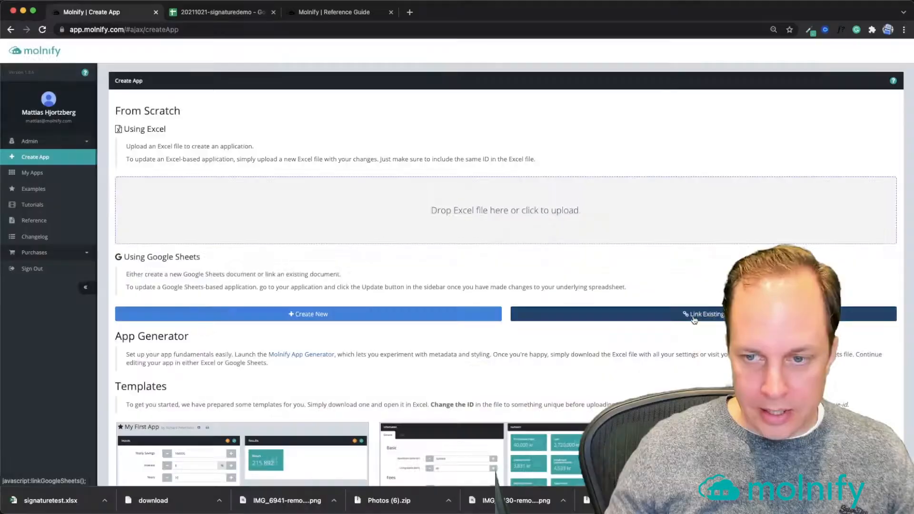
# - Link the existing Google Sheets spreadsheet using the copied URL and go to the created app
pyautogui.click(476, 223)
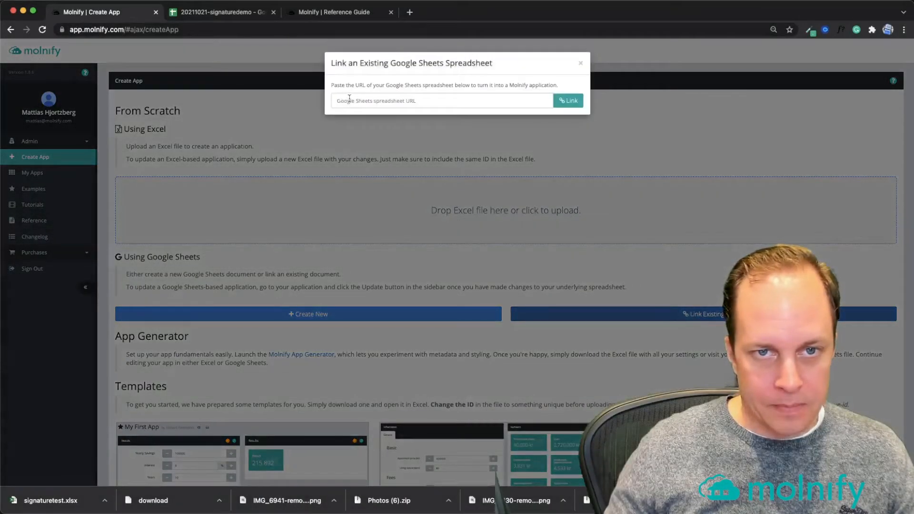
pyautogui.press('super+v')
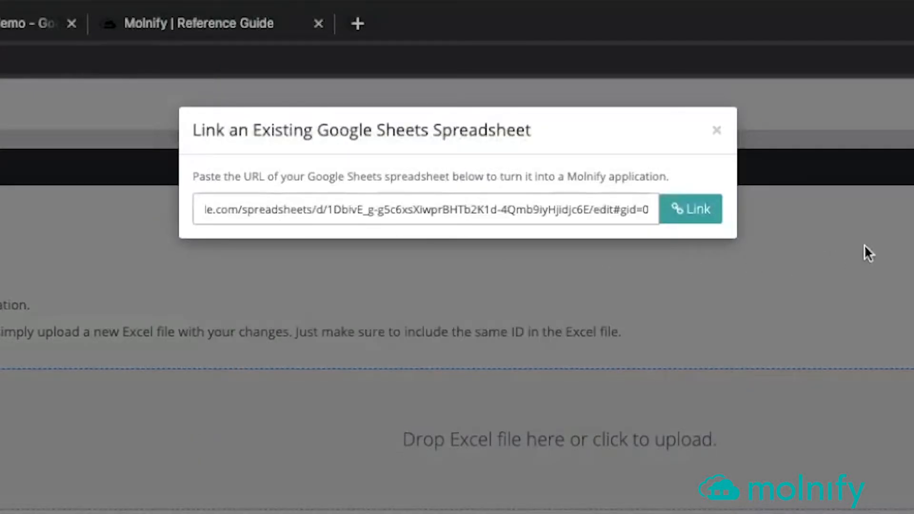
pyautogui.click(678, 218)
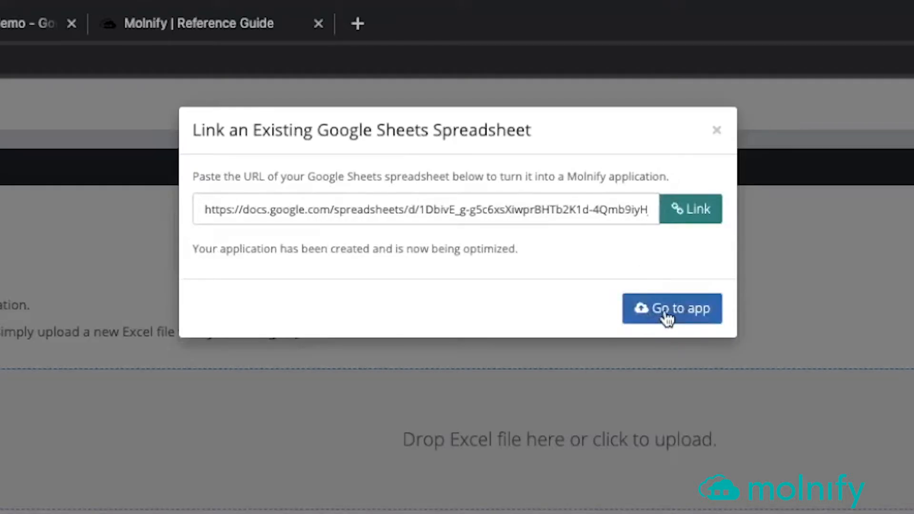
pyautogui.click(667, 314)
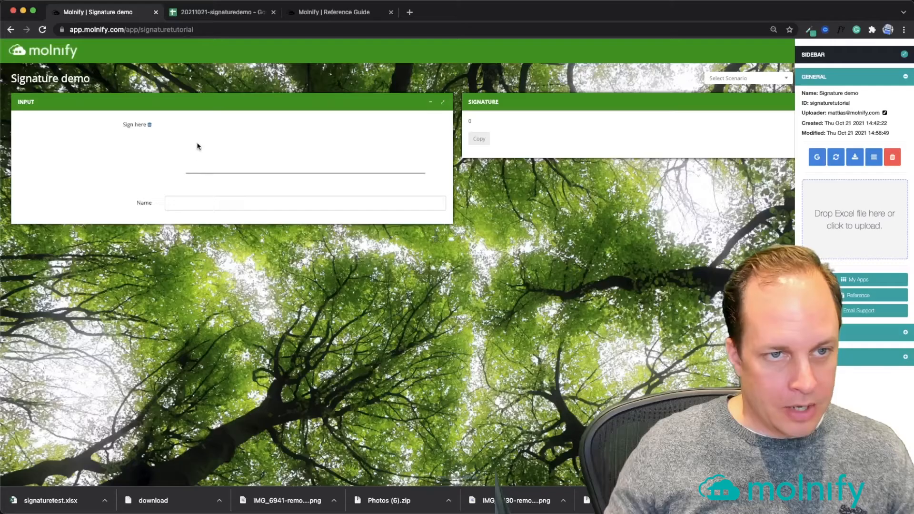
# - Draw a test signature in the Sign here field and highlight the data string in the Signature output
pyautogui.moveTo(382, 258)
pyautogui.mouseDown()
pyautogui.moveTo(378, 327)
pyautogui.moveTo(472, 341)
pyautogui.moveTo(629, 304)
pyautogui.mouseUp()
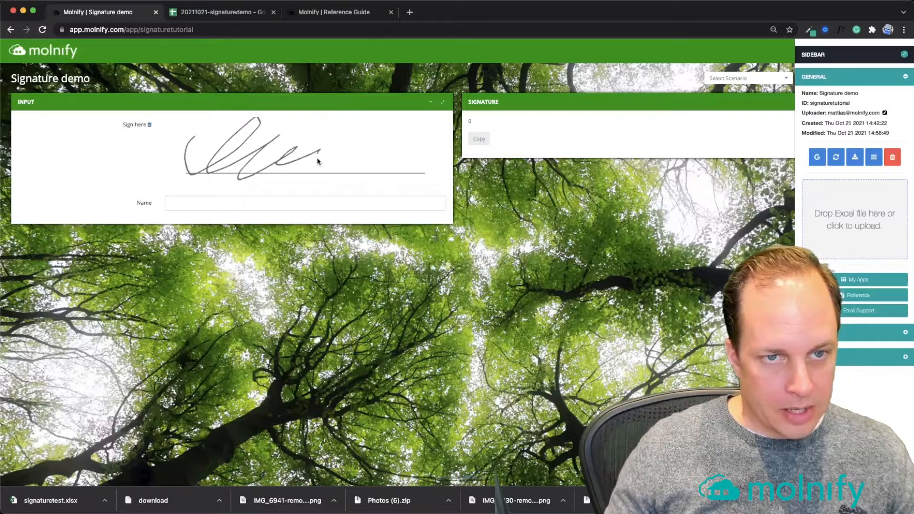
pyautogui.moveTo(318, 161); pyautogui.dragTo(350, 154)
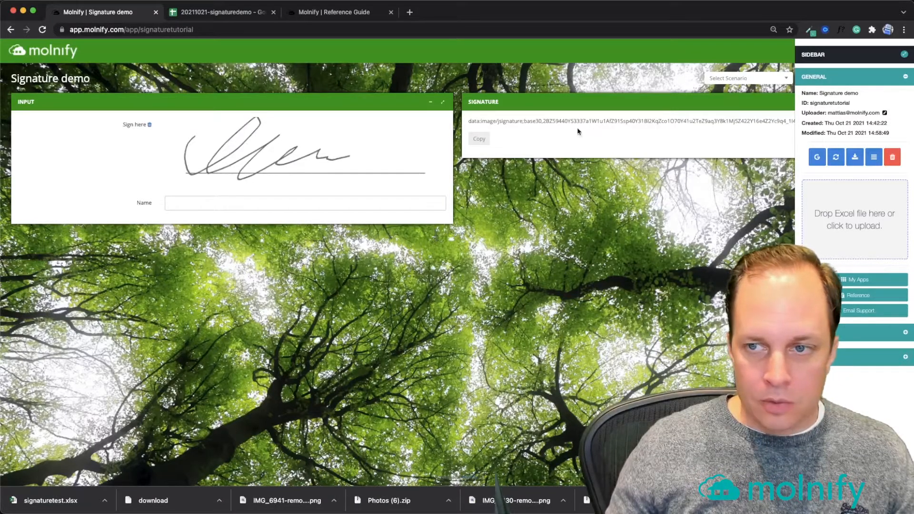
pyautogui.click(577, 132)
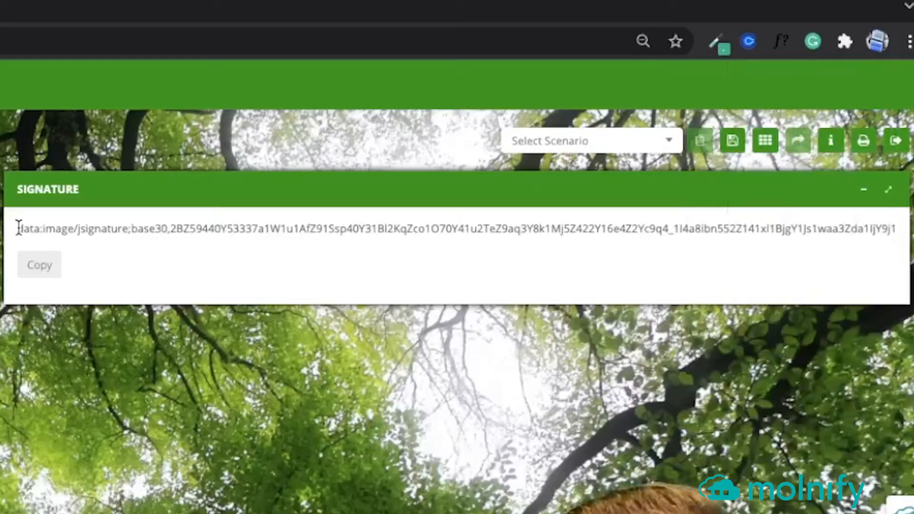
pyautogui.moveTo(469, 121)
pyautogui.mouseDown()
pyautogui.moveTo(780, 127)
pyautogui.moveTo(850, 120)
pyautogui.mouseUp()
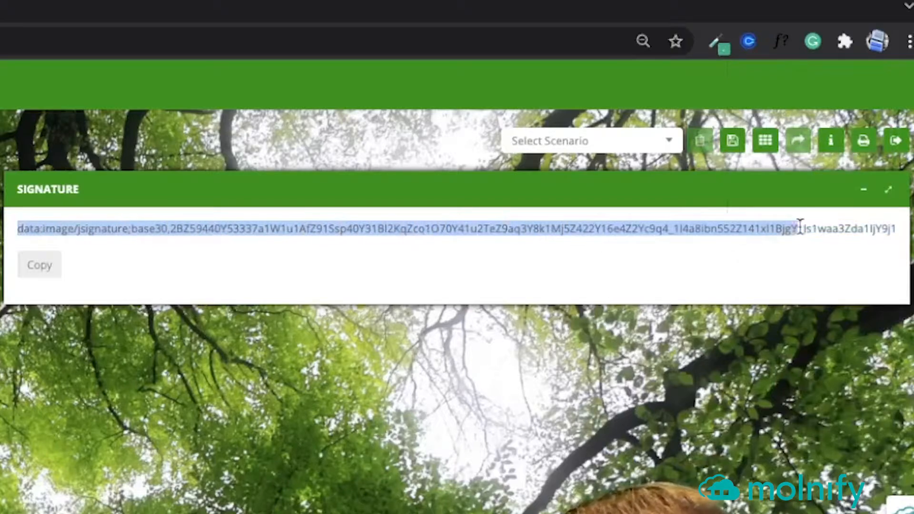
pyautogui.moveTo(801, 227); pyautogui.dragTo(469, 230)
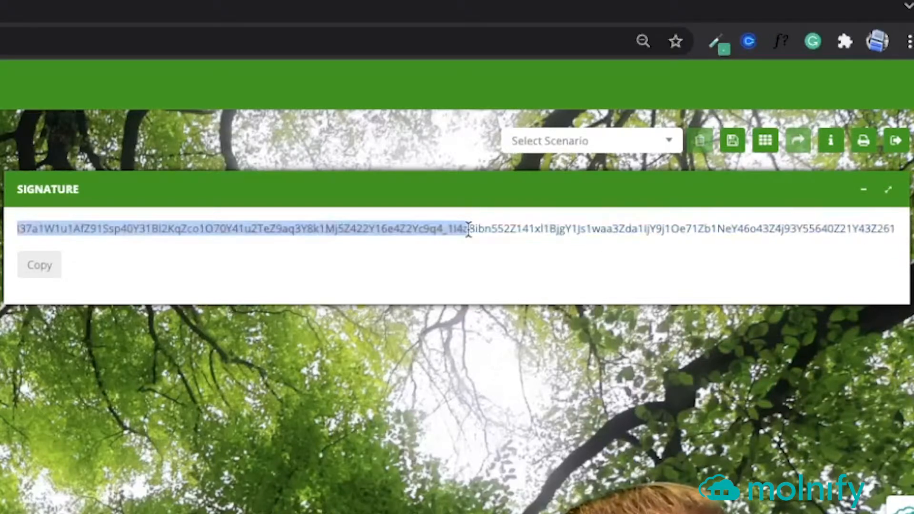
# - Consult the Signature as SVG section of the Molnify Reference Guide for the setup that displays a drawn signature
pyautogui.click(562, 270)
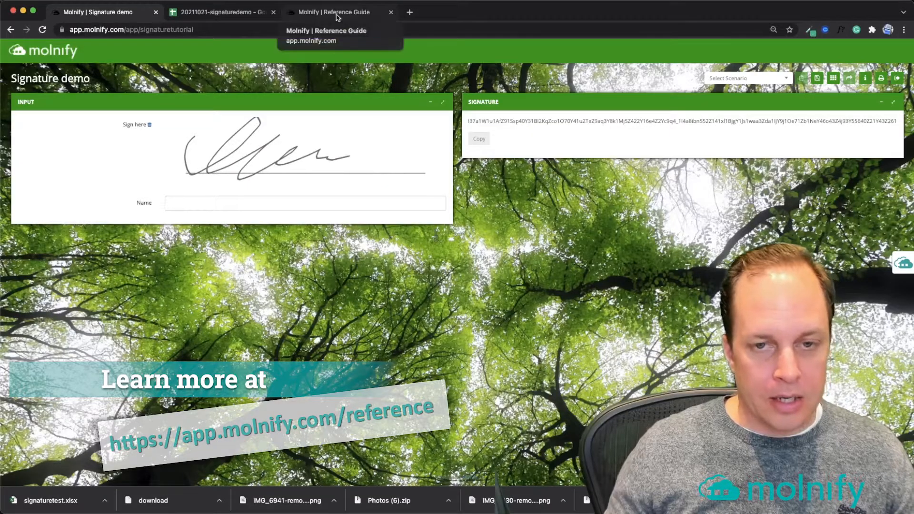
pyautogui.click(337, 13)
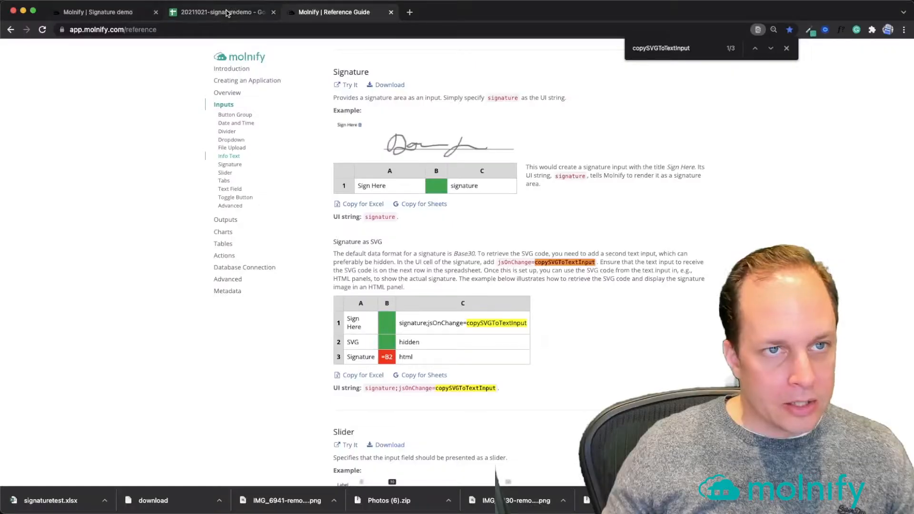
# - Switch to the signature demo spreadsheet and extend UI cell E4 to "signature;jsOnChange=copySVGToTextInput"
pyautogui.click(227, 13)
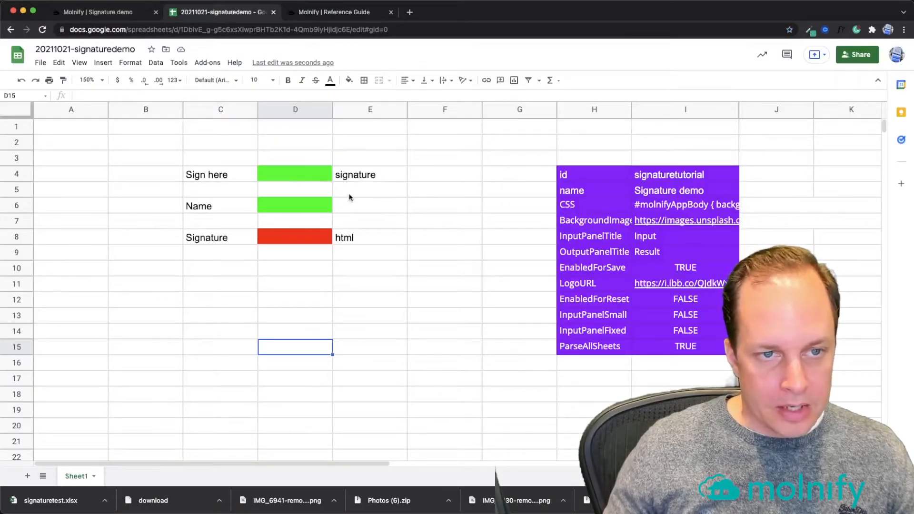
pyautogui.click(361, 178)
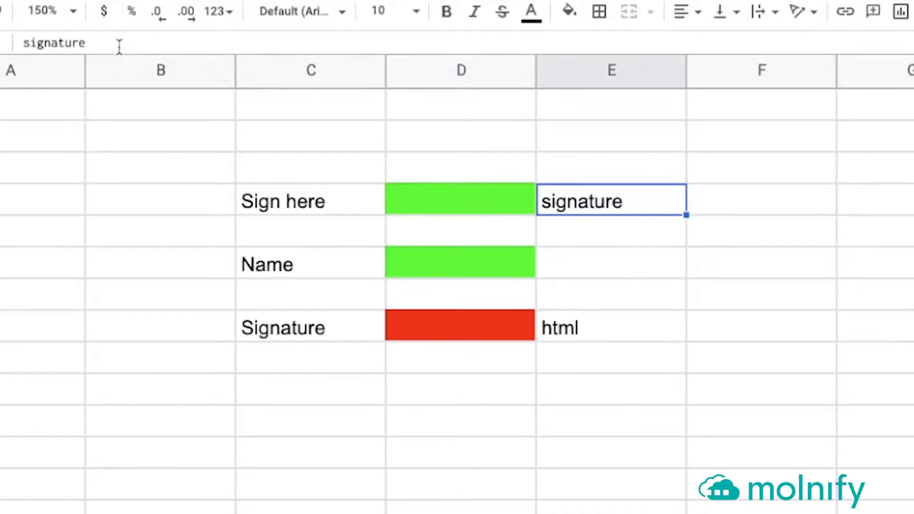
pyautogui.click(119, 42)
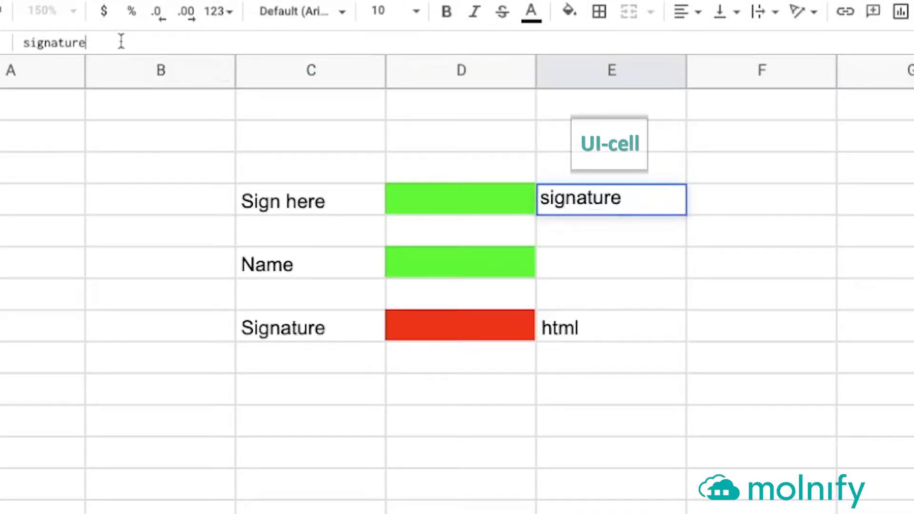
pyautogui.write(';')
pyautogui.write('jsOnChange=copySVGToTextInput')
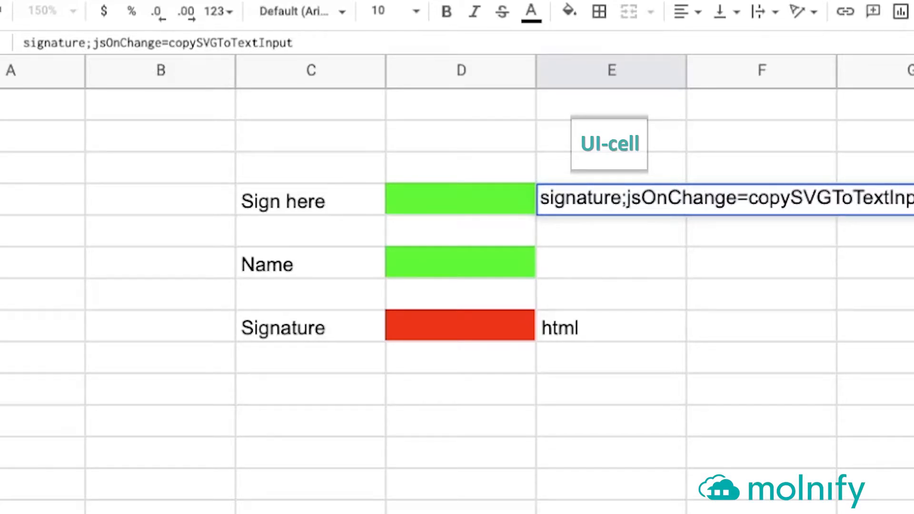
pyautogui.press('Return')
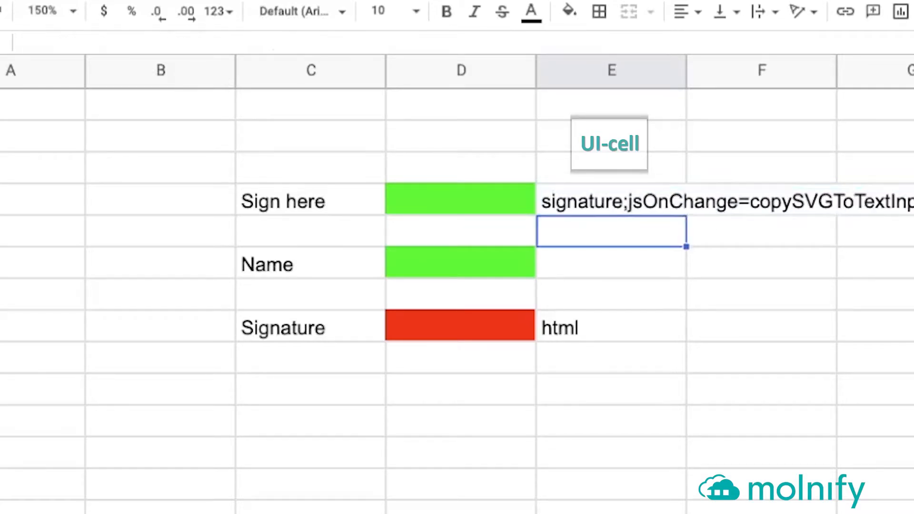
# - Label cell C5 "SVG" and fill the adjacent input cell D5 with standard green
pyautogui.click(348, 237)
pyautogui.write('SV')
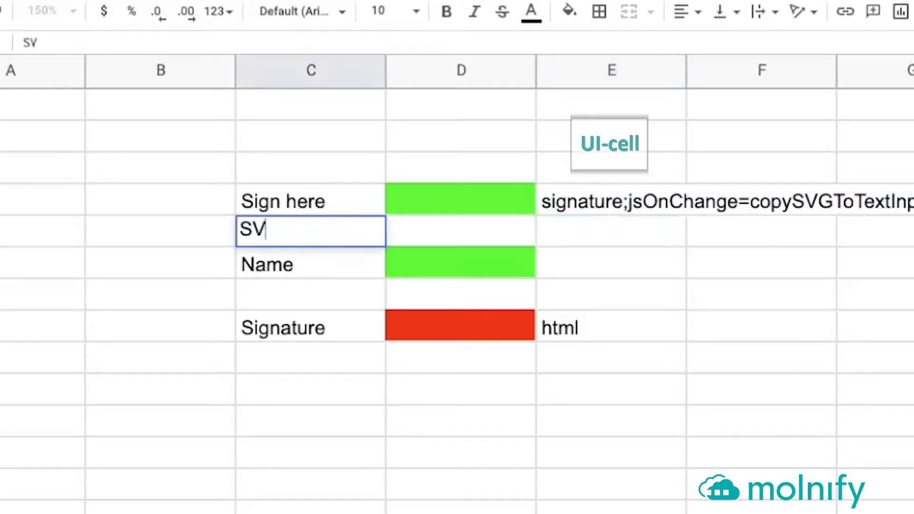
pyautogui.write('D')
pyautogui.press('BackSpace')
pyautogui.write('G')
pyautogui.press('Tab')
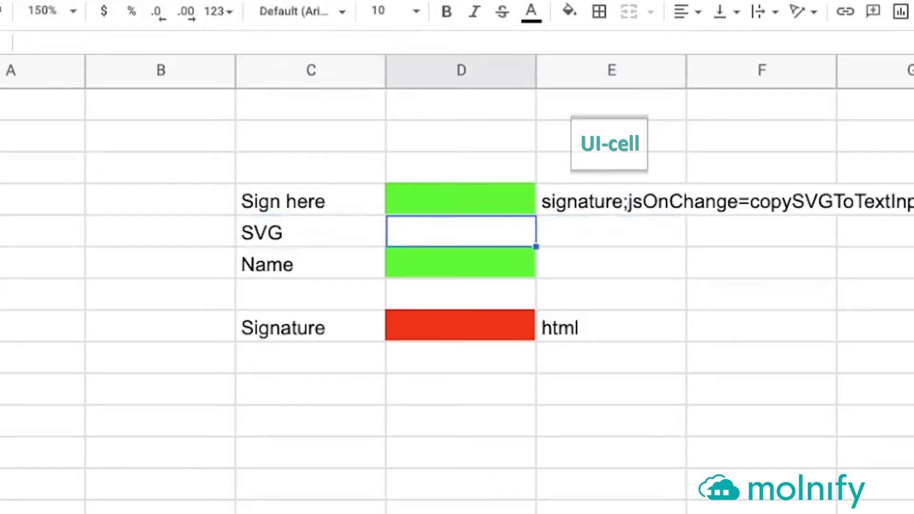
pyautogui.click(578, 16)
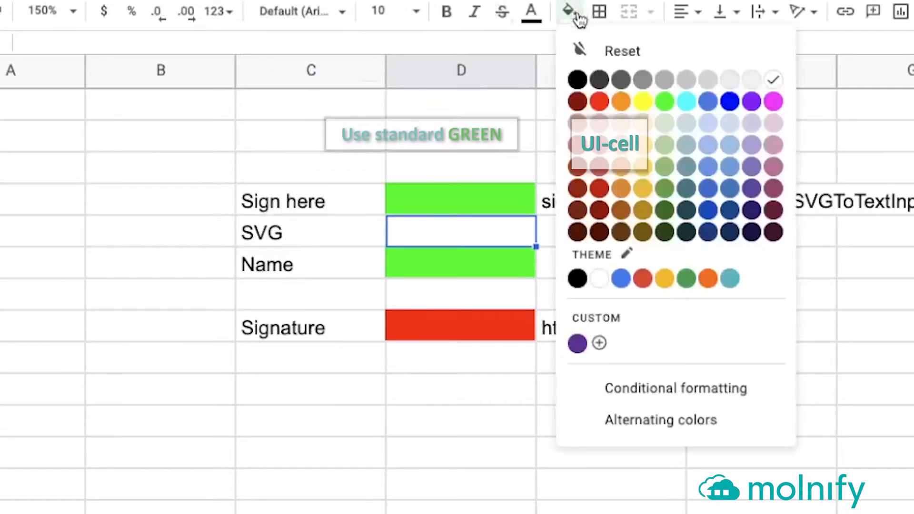
pyautogui.click(663, 104)
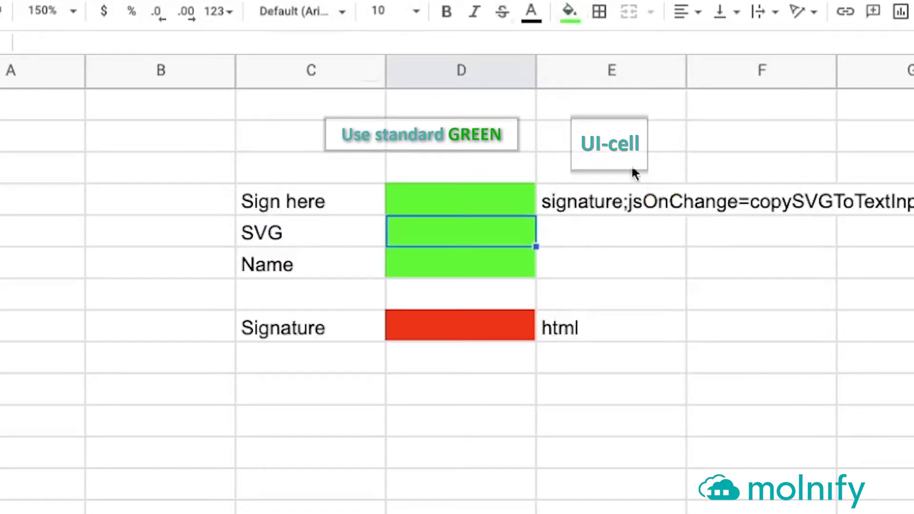
# - Enter "hidden" in cell E5 as the UI type of the SVG input
pyautogui.click(575, 234)
pyautogui.write('h')
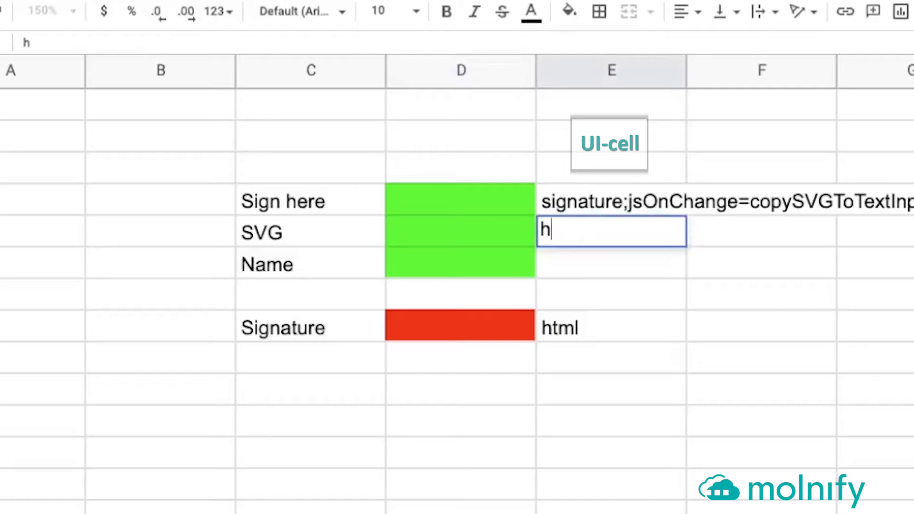
pyautogui.write('idden')
pyautogui.press('Return')
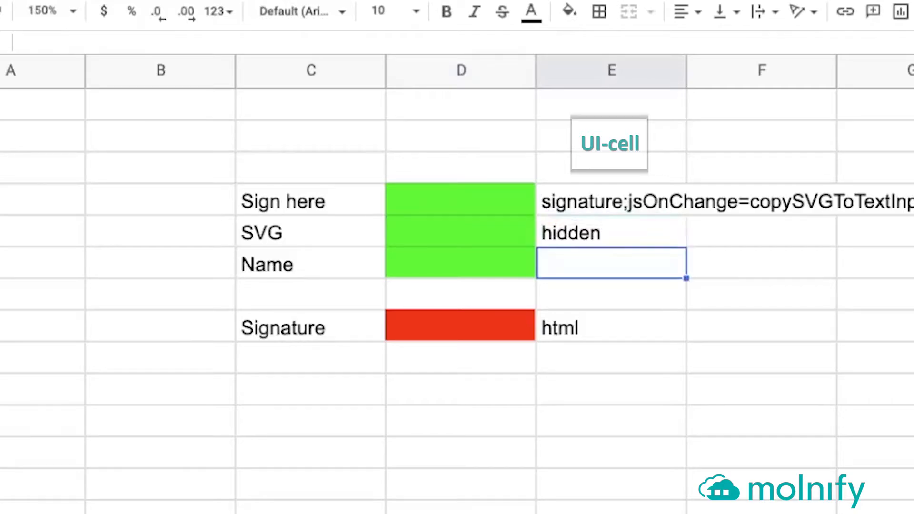
# - Change the Signature output formula in cell D8 to =D5
pyautogui.click(478, 329)
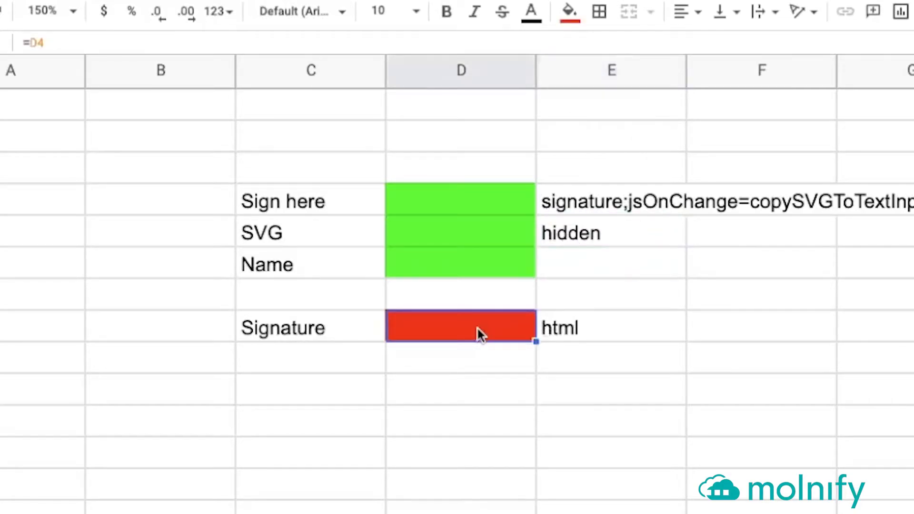
pyautogui.click(83, 41)
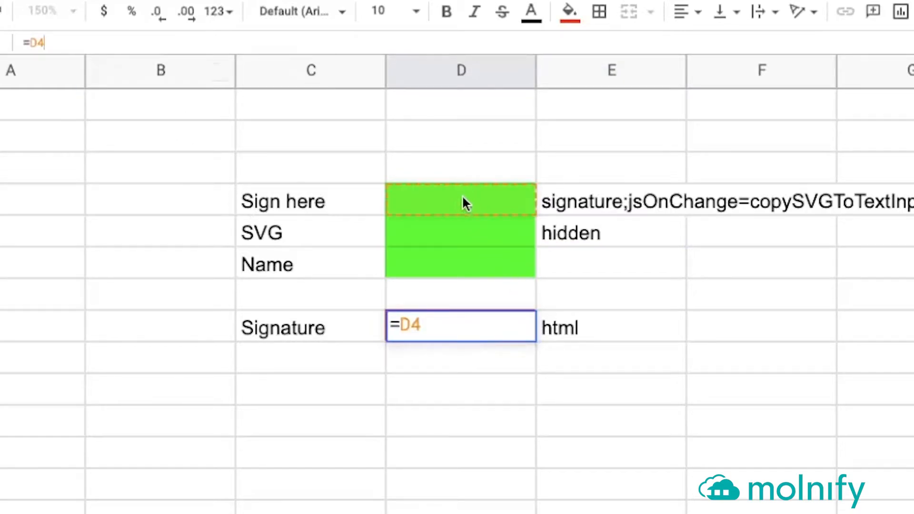
pyautogui.press('BackSpace')
pyautogui.write('5')
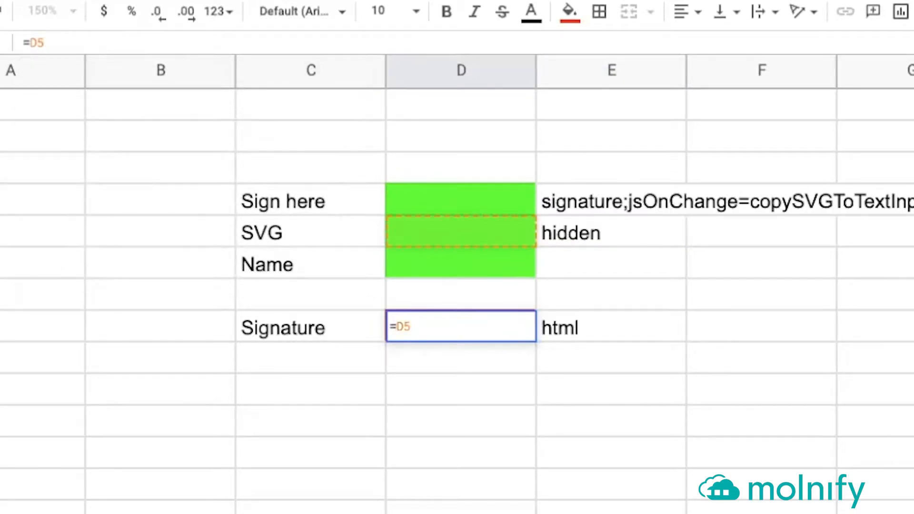
pyautogui.press('Return')
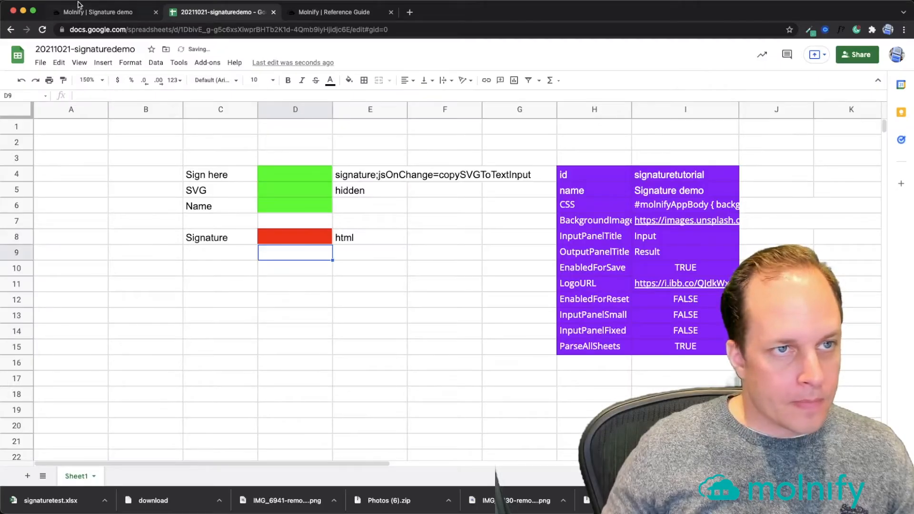
# - Switch to the Molnify app, update it from the spreadsheet, and test it with a drawn signature and a first name
pyautogui.click(80, 12)
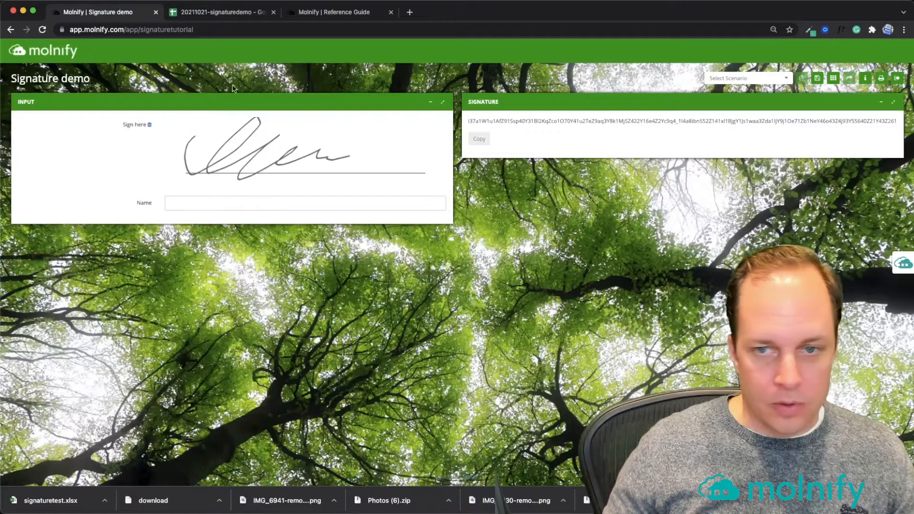
pyautogui.click(903, 264)
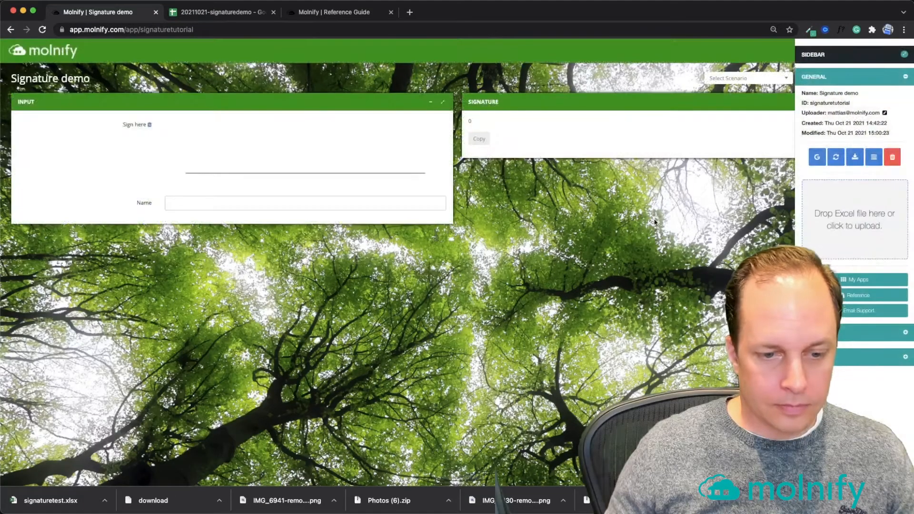
pyautogui.moveTo(190, 140)
pyautogui.mouseDown()
pyautogui.moveTo(336, 138)
pyautogui.moveTo(367, 170)
pyautogui.mouseUp()
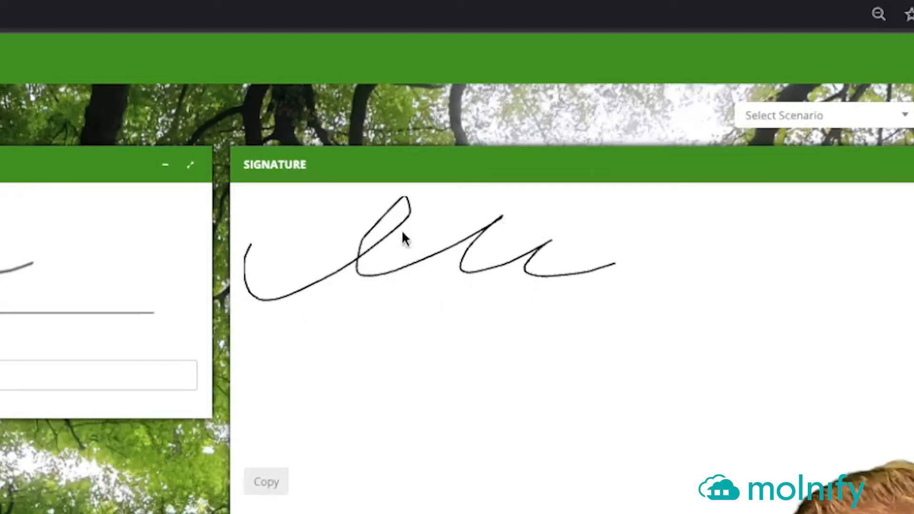
pyautogui.click(208, 201)
pyautogui.write('Mattias')
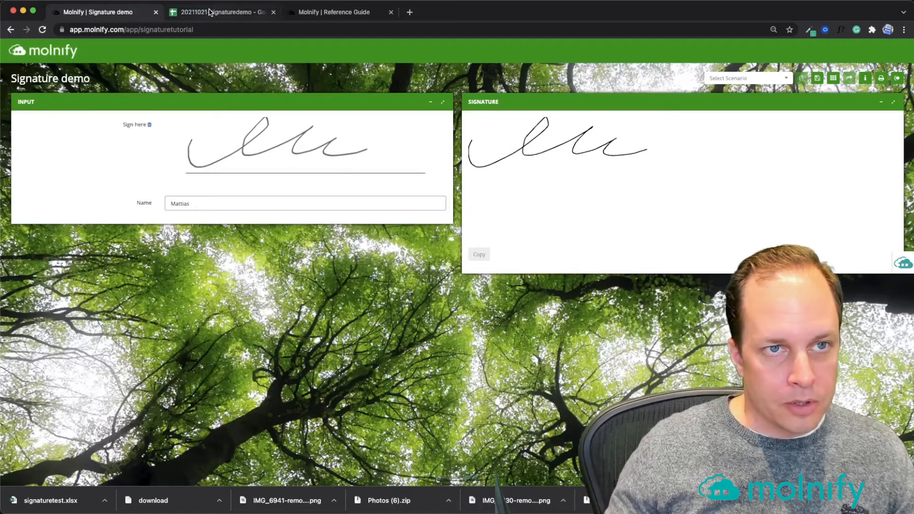
# - Return to the spreadsheet and extend the Signature formula in cell D8 to =D5&"<br><br>"&D6
pyautogui.click(210, 13)
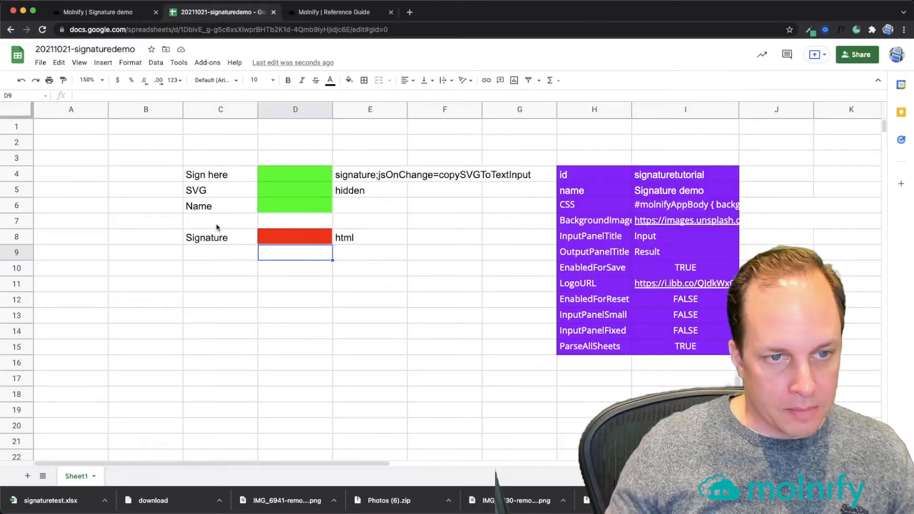
pyautogui.click(270, 237)
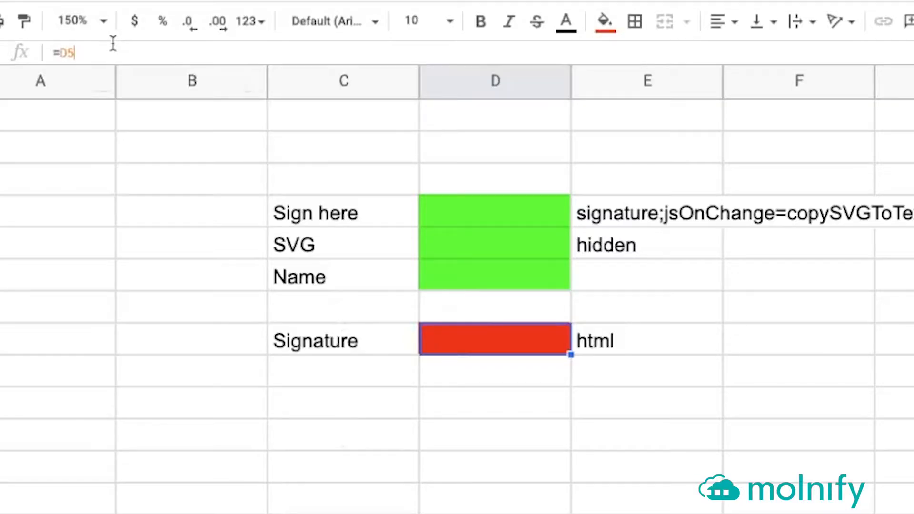
pyautogui.click(107, 95)
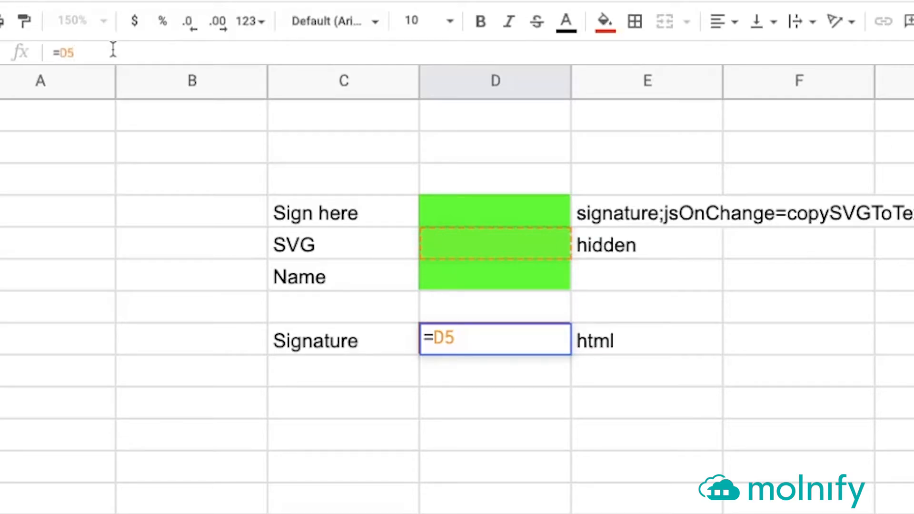
pyautogui.write('&"<')
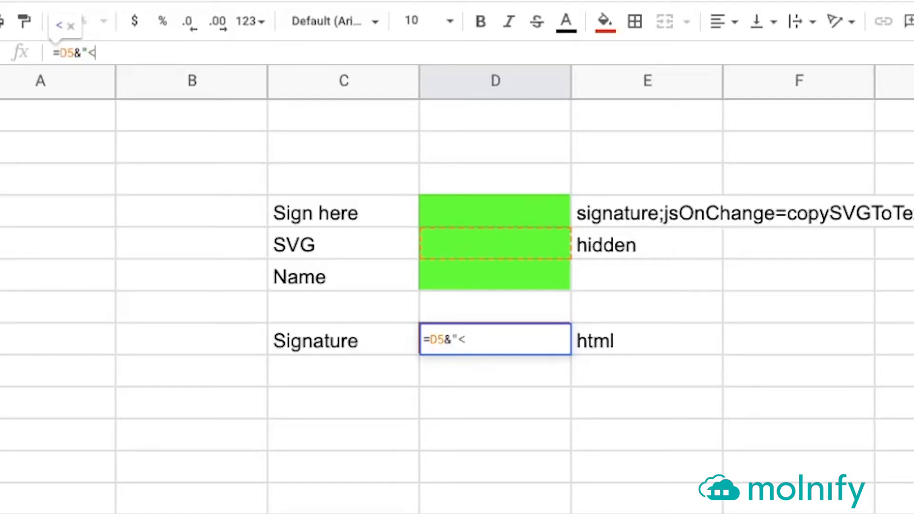
pyautogui.write('br><br><br')
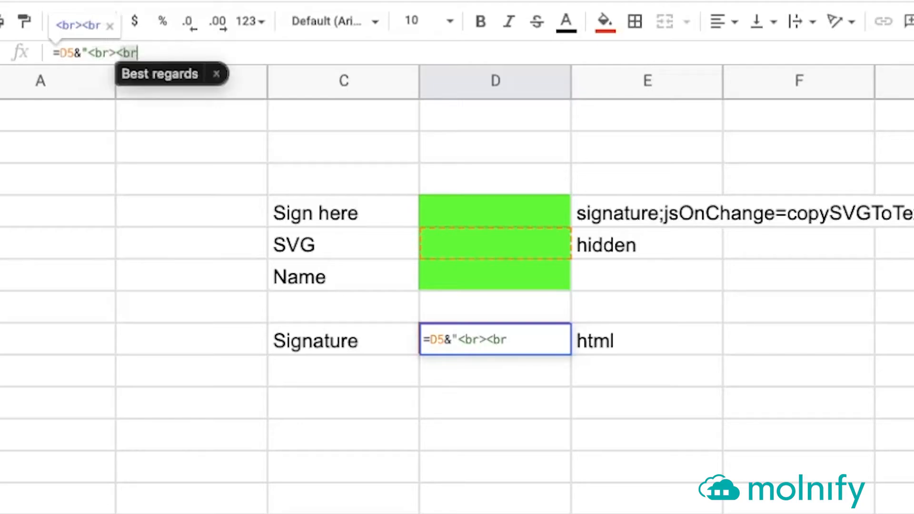
pyautogui.write('>"')
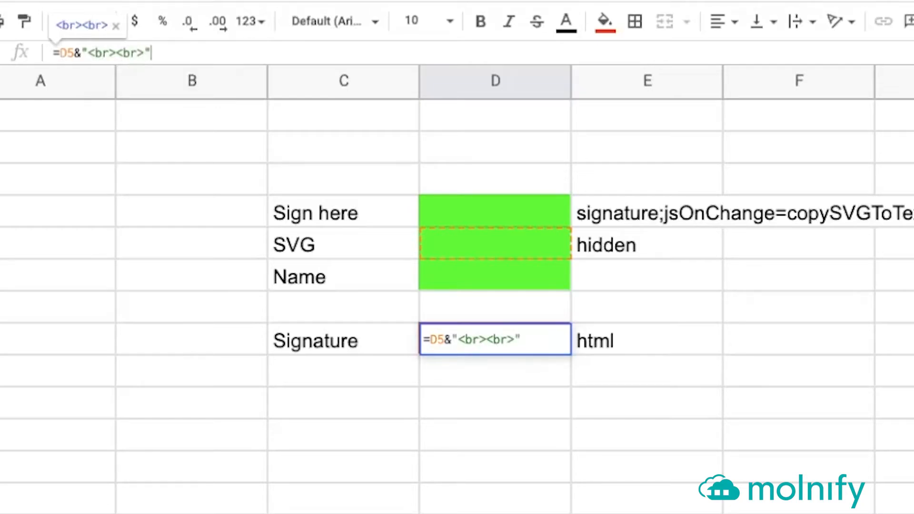
pyautogui.write('&')
pyautogui.click(467, 280)
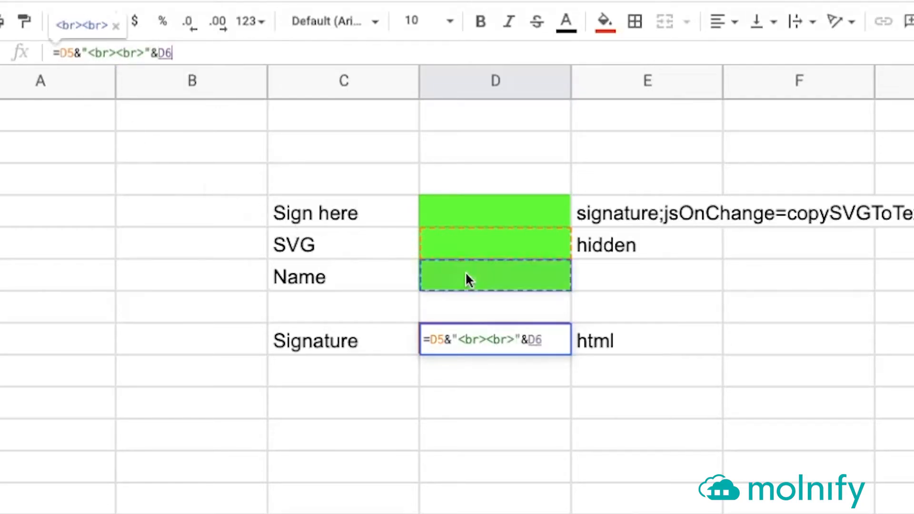
pyautogui.press('Return')
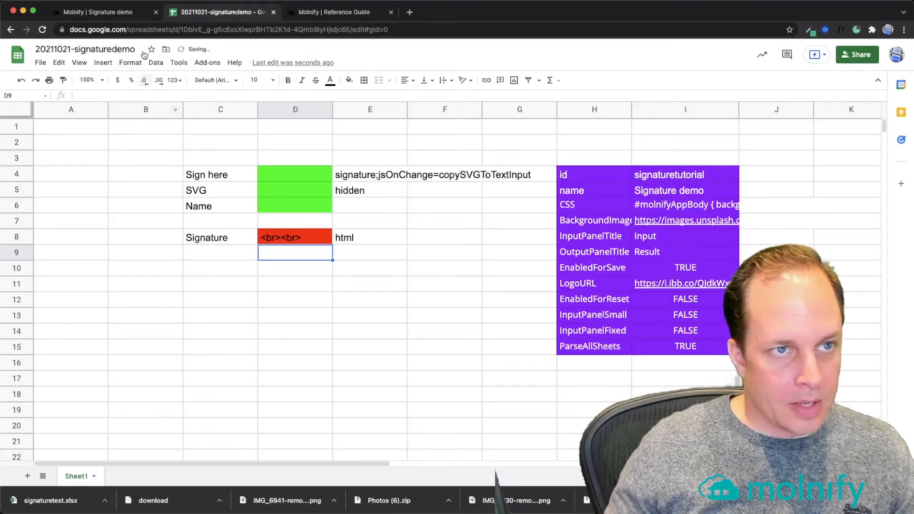
# - Switch to the Signature demo app and refresh it with the updated Google Sheets spreadsheet
pyautogui.click(96, 12)
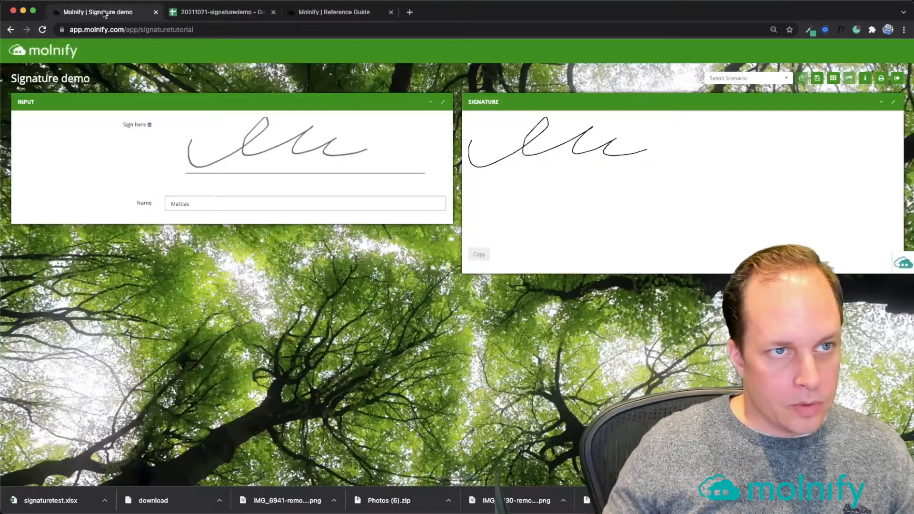
pyautogui.click(910, 273)
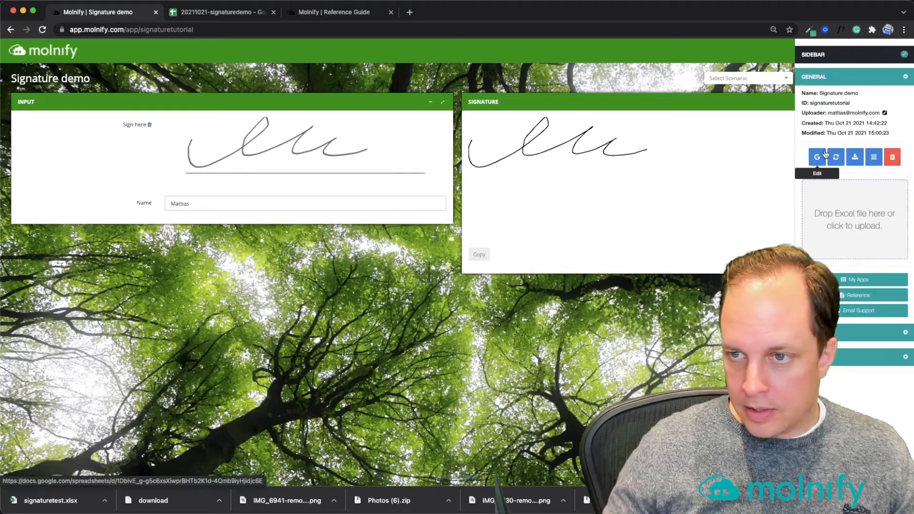
pyautogui.click(836, 157)
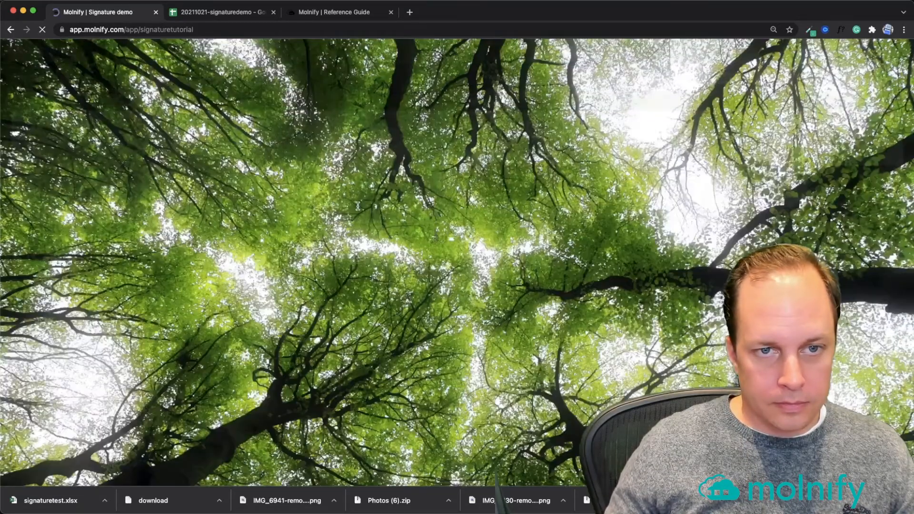
# - Draw a new signature in the Sign here field and enter the signer's first name in the Name field
pyautogui.moveTo(217, 142)
pyautogui.mouseDown()
pyautogui.moveTo(251, 130)
pyautogui.moveTo(409, 152)
pyautogui.mouseUp()
pyautogui.click(192, 209)
pyautogui.write('Mattias')
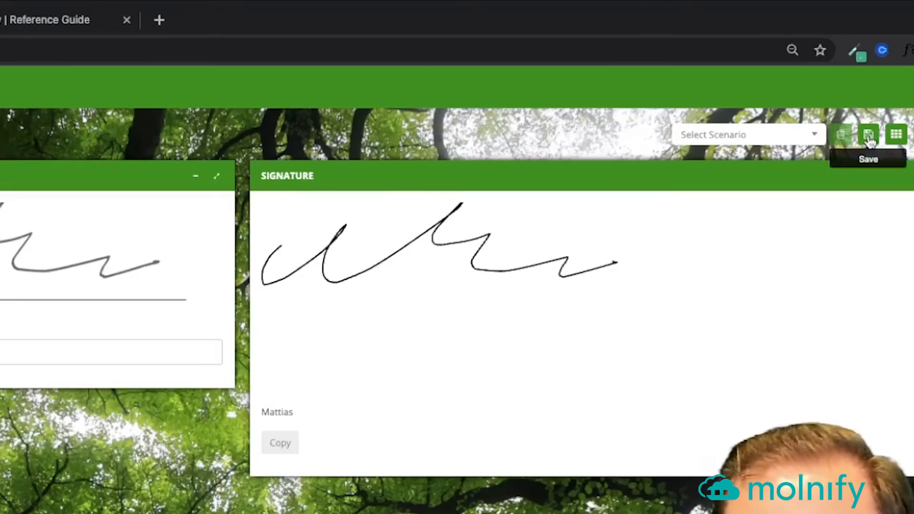
# - Save the signed inputs as a public scenario named with the signer's first name, without allowing others to overwrite it
pyautogui.click(868, 137)
pyautogui.click(284, 148)
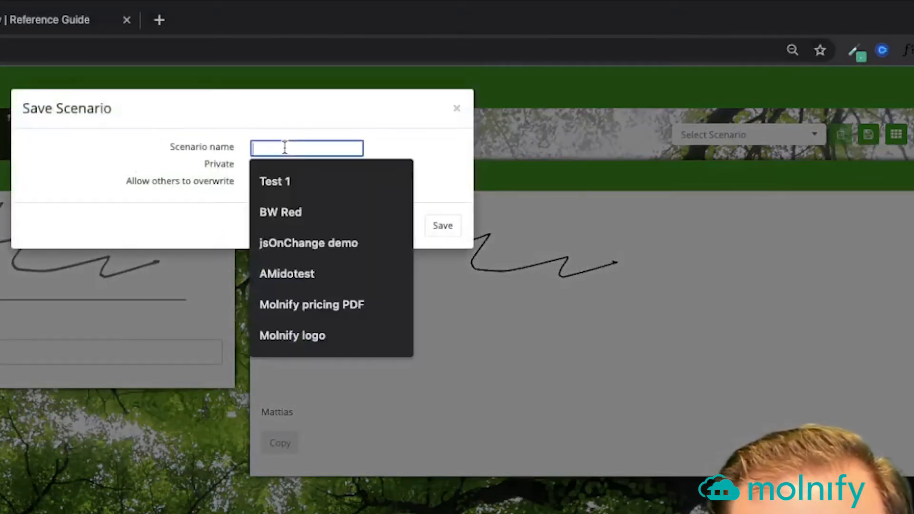
pyautogui.write('Mattias')
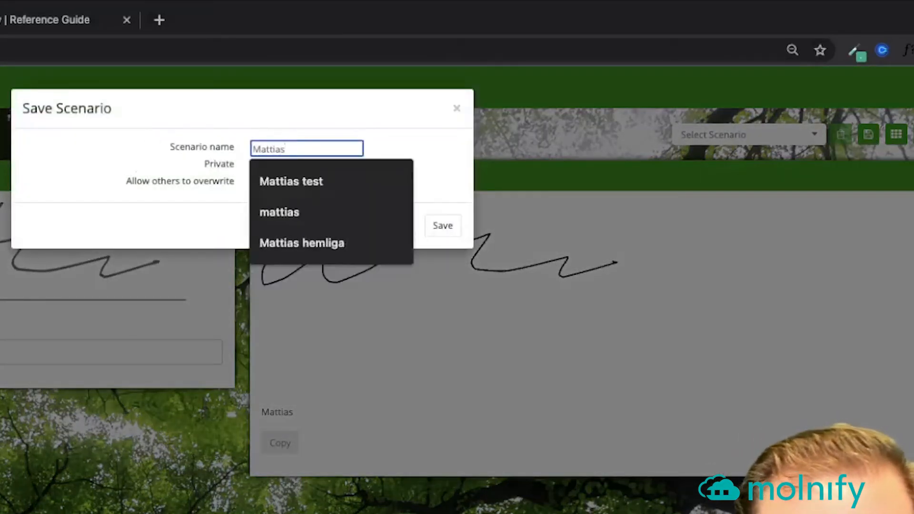
pyautogui.click(453, 181)
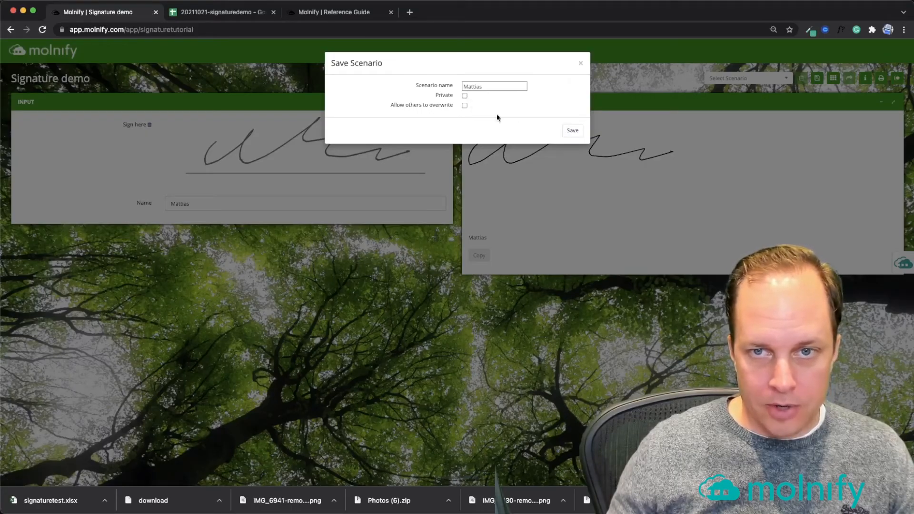
pyautogui.click(573, 130)
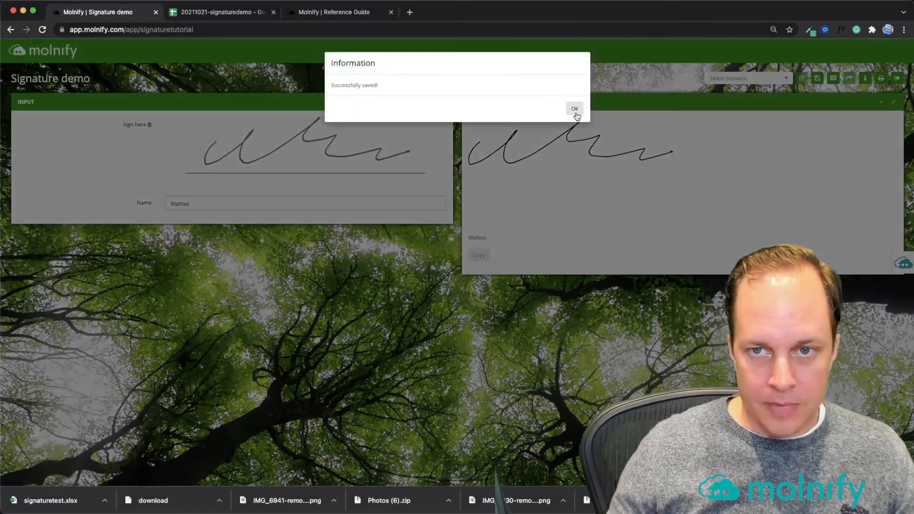
pyautogui.click(574, 110)
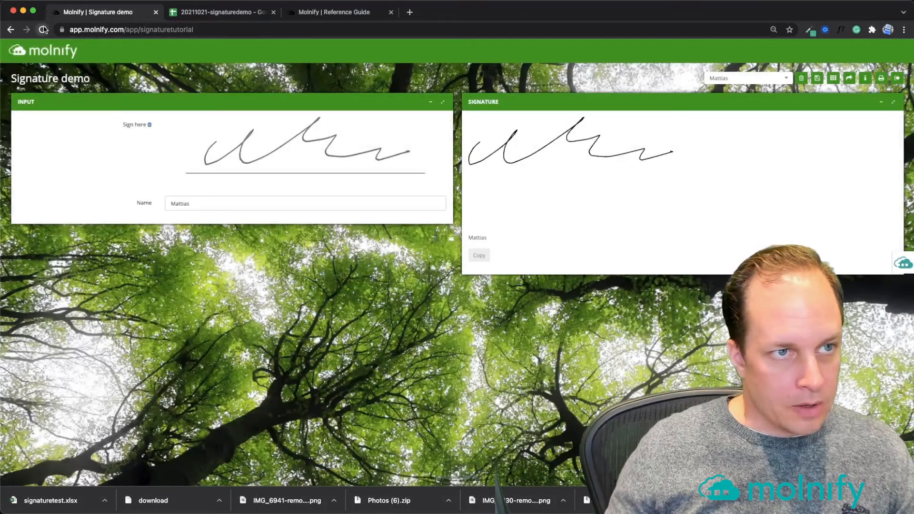
# - Reload the Signature demo app and load the saved public scenario to restore the signature and name
pyautogui.click(43, 30)
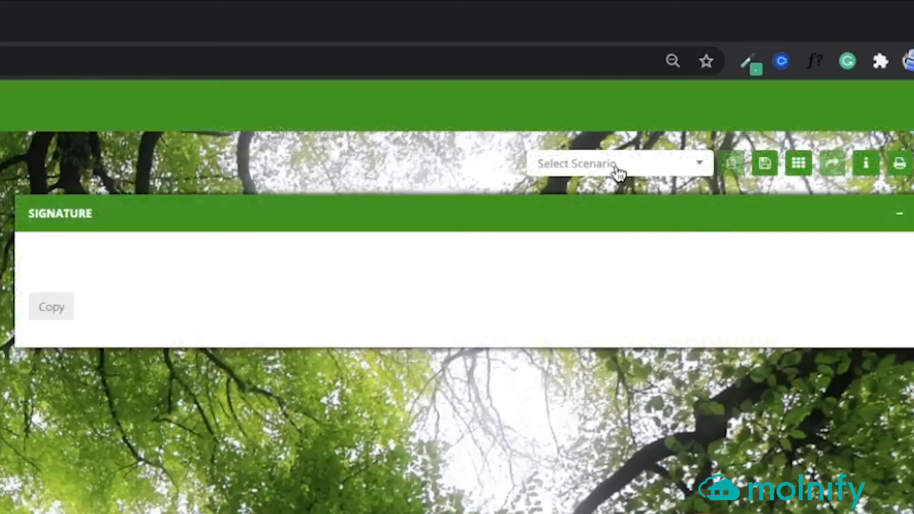
pyautogui.click(749, 82)
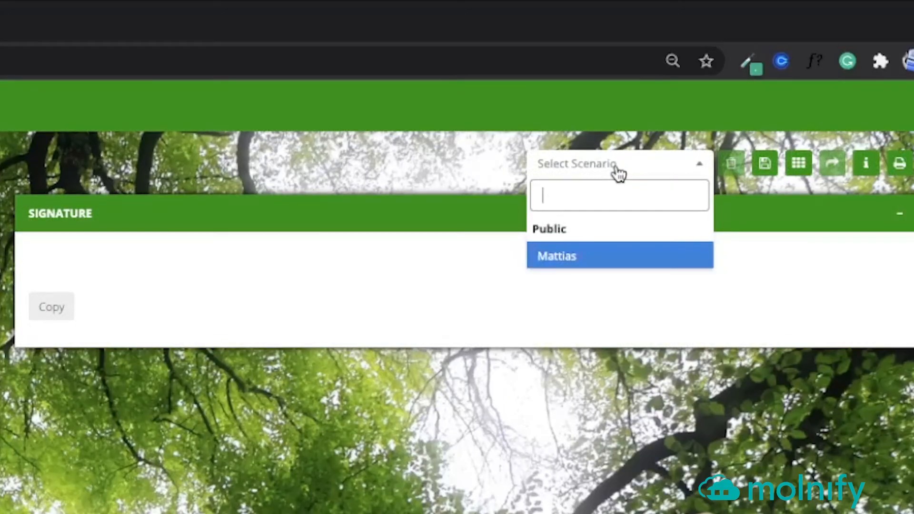
pyautogui.click(592, 259)
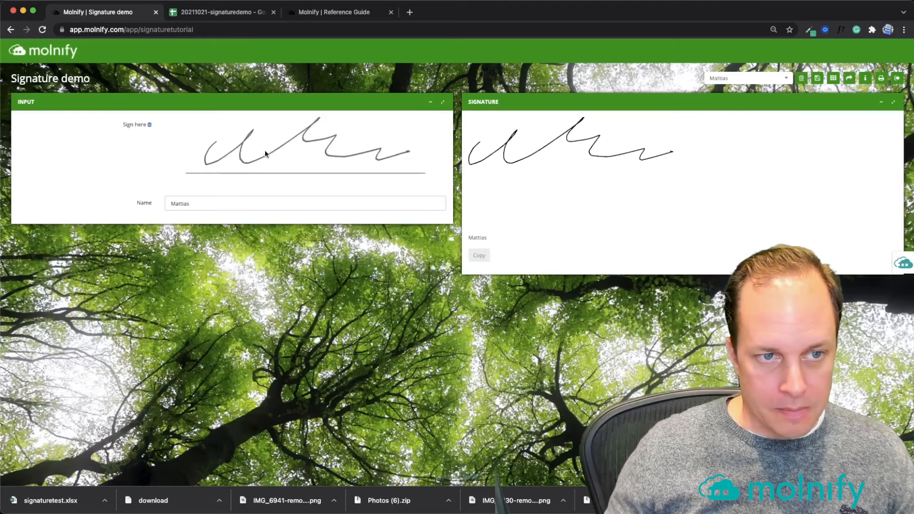